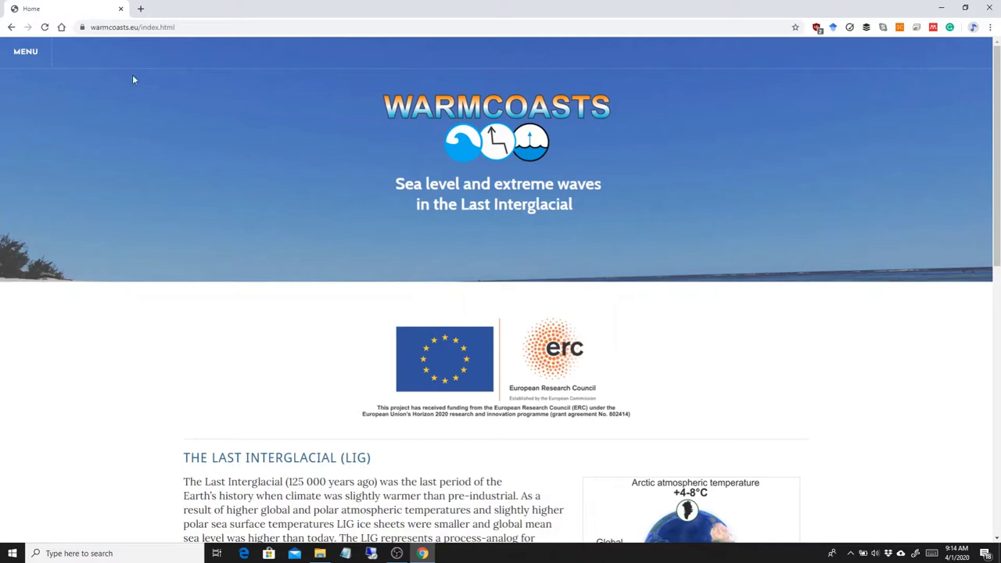
- Open the WALIS page of the WARMCOASTS site and read through its introduction, database map preview and credits
left_click(25, 52)
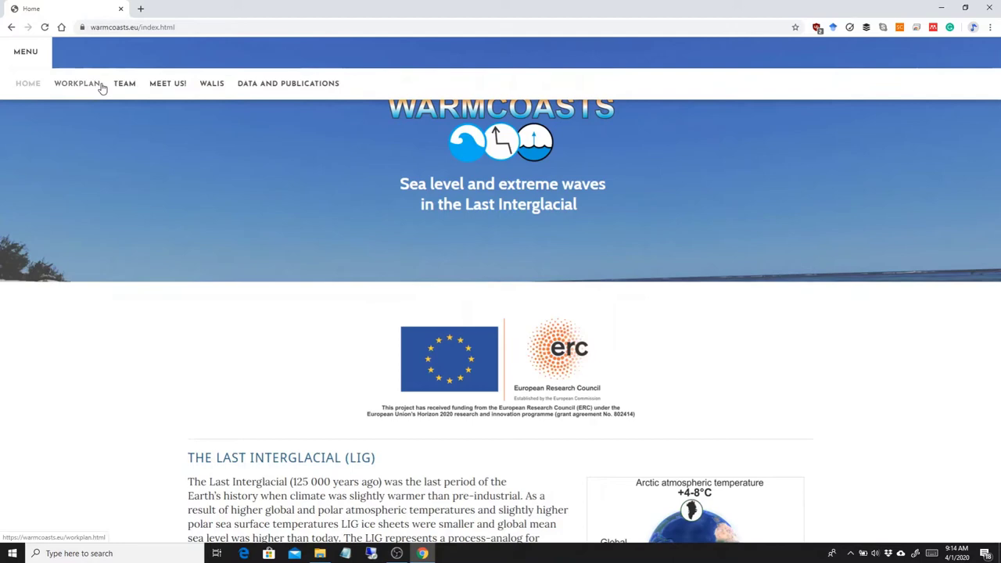
left_click(211, 83)
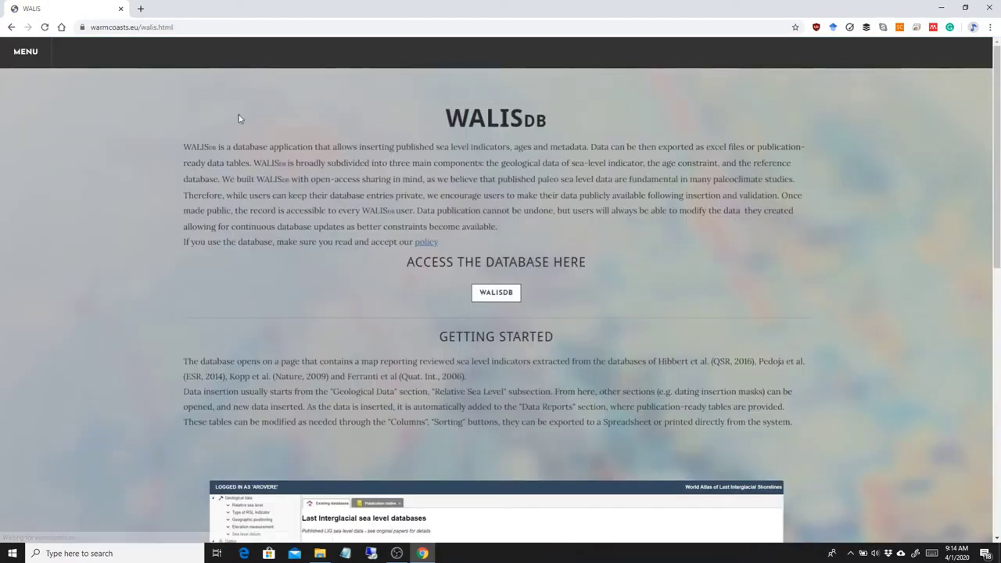
scroll(240, 118, "down", 3)
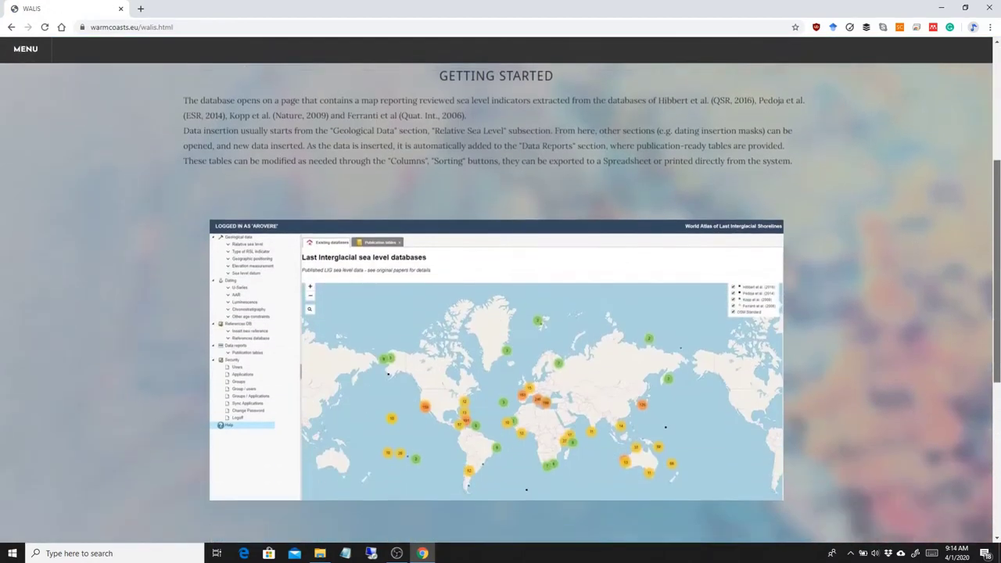
left_click_drag(996, 228, 997, 276)
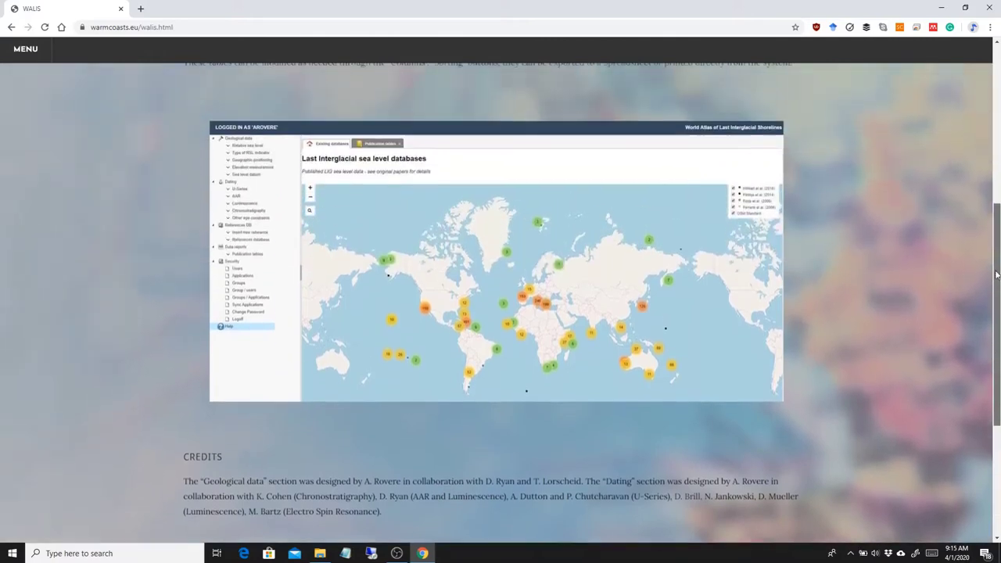
scroll(996, 275, "up", 5)
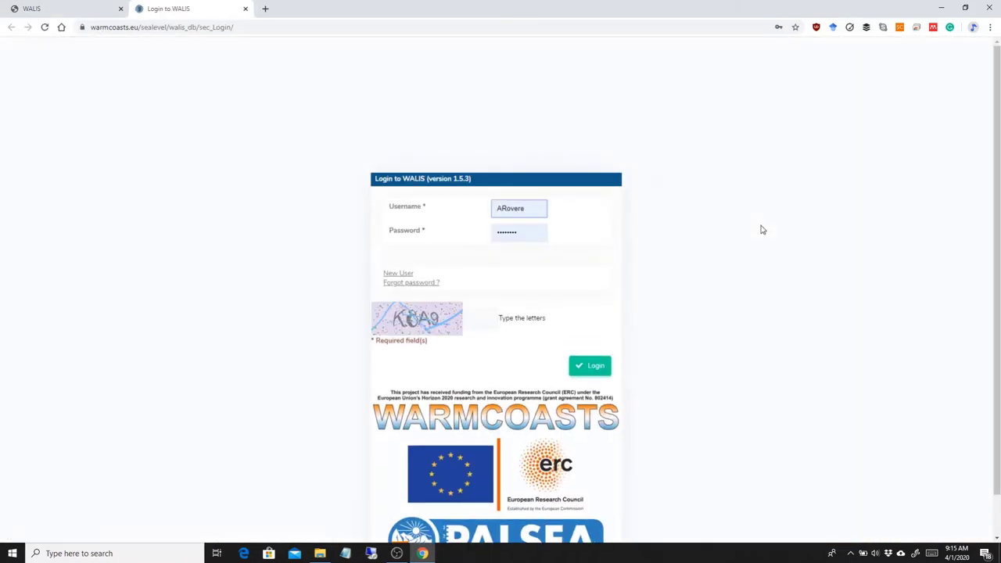
- View the registration form for new WALIS users and return to the login page
scroll(758, 228, "down", 1)
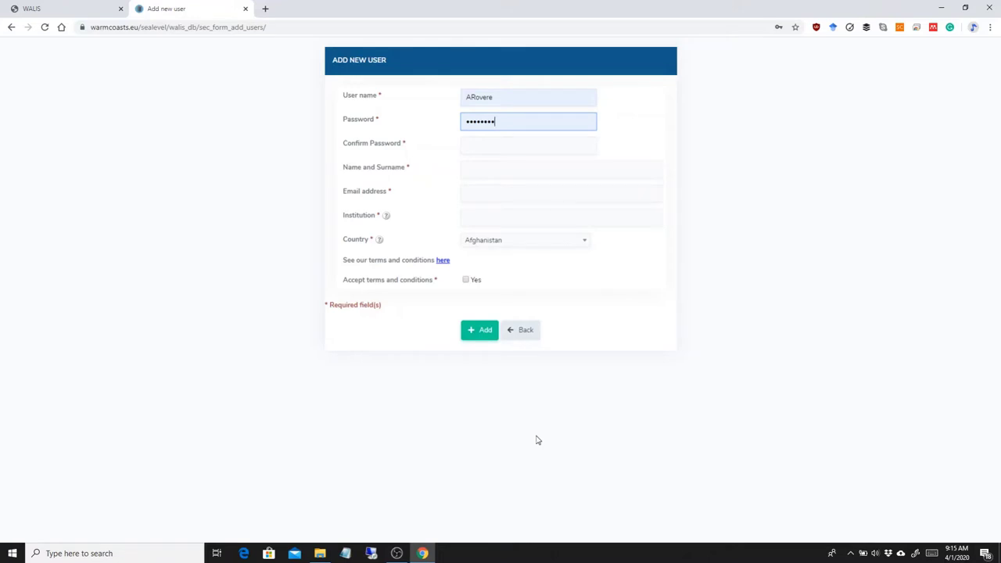
left_click(522, 332)
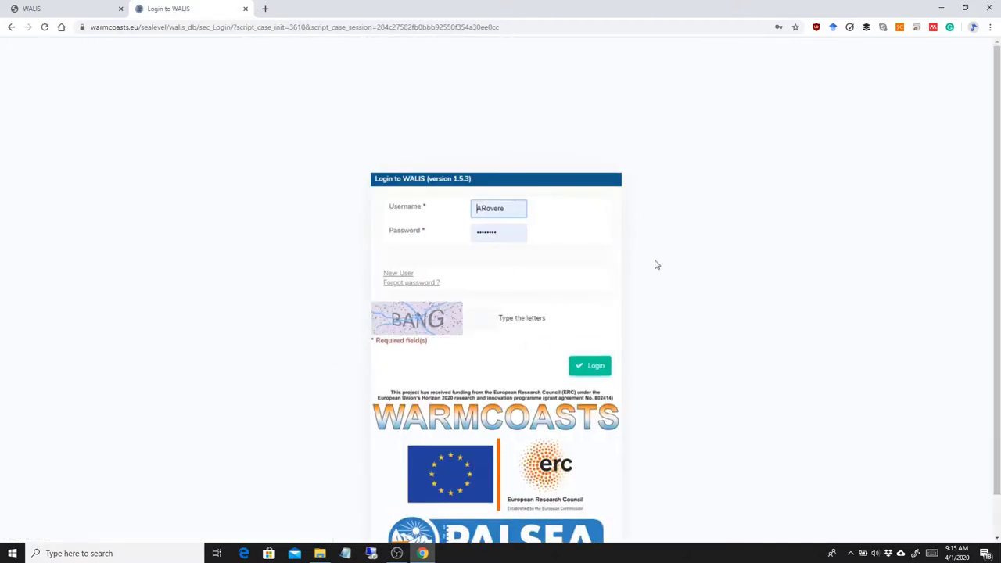
- Log in to WALIS by entering the captcha code with the prefilled credentials, and dismiss the welcome message
left_click(481, 313)
type("BANG")
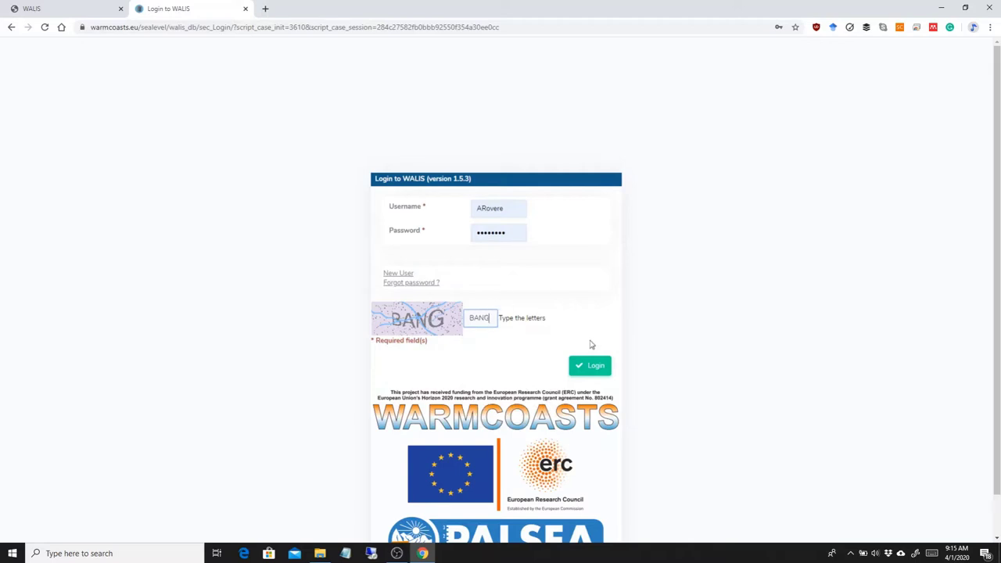
left_click(591, 365)
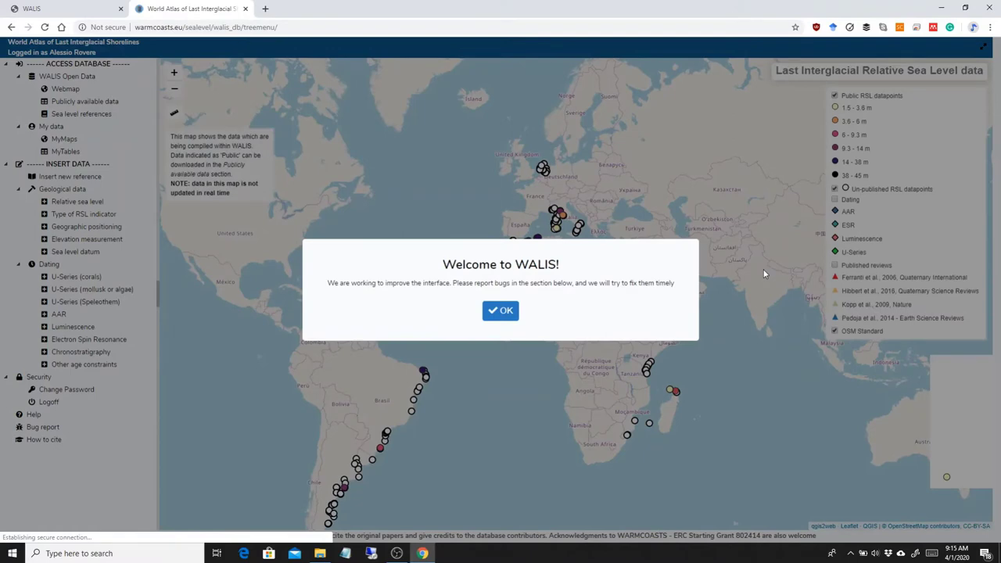
left_click(764, 274)
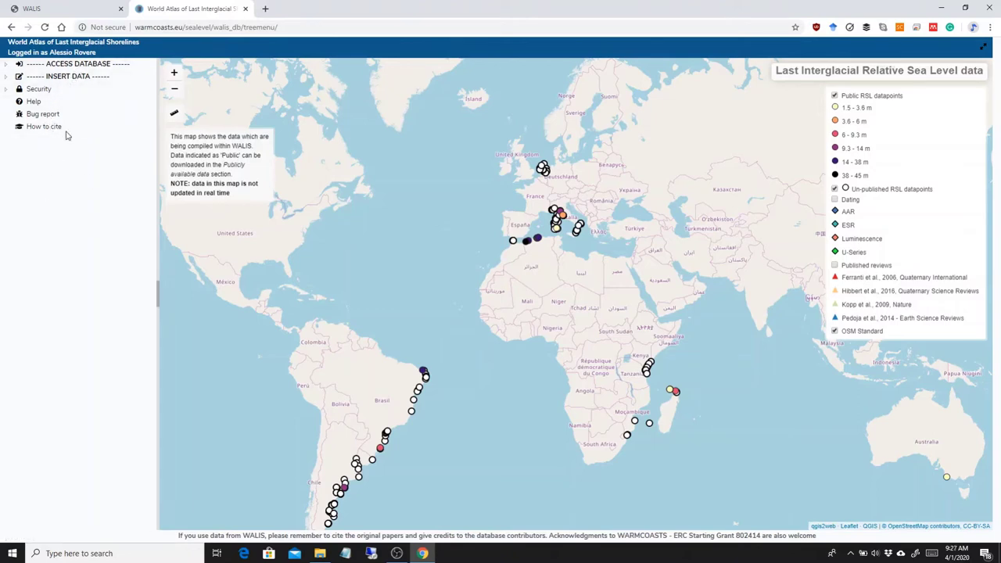
- Expand the Access Database section and its WALIS Open Data group, and briefly show the entries under My data
left_click(10, 66)
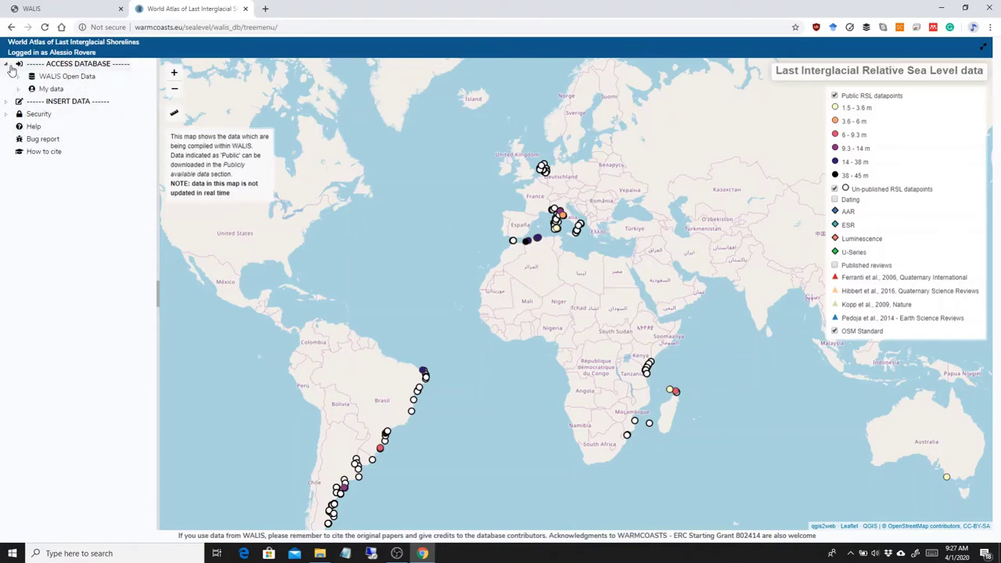
left_click(52, 77)
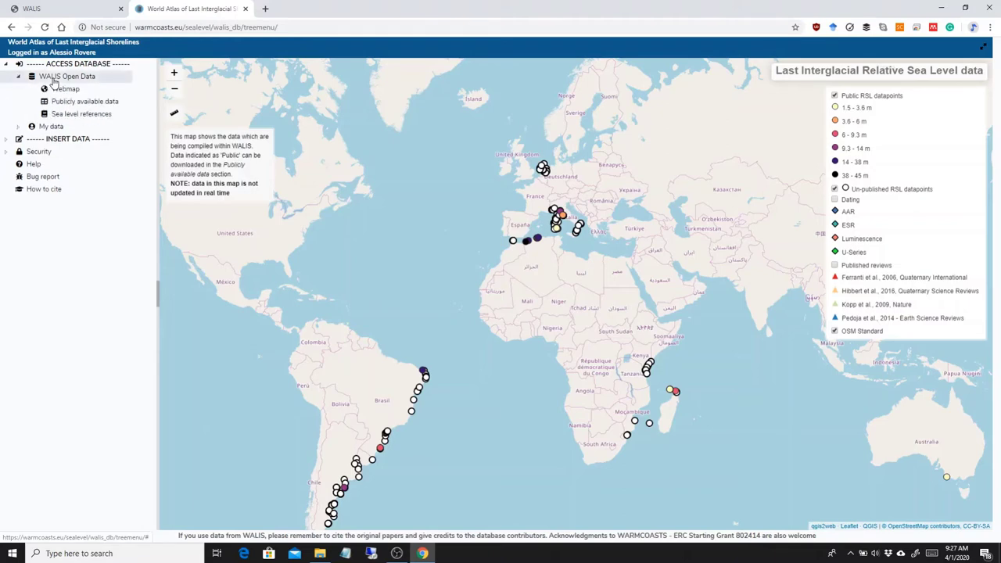
left_click(47, 127)
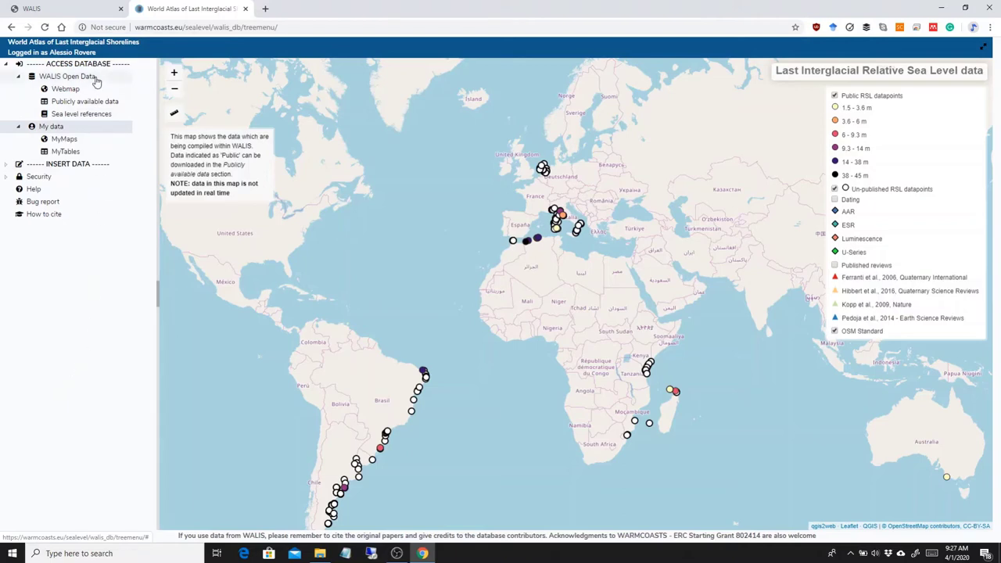
left_click(73, 126)
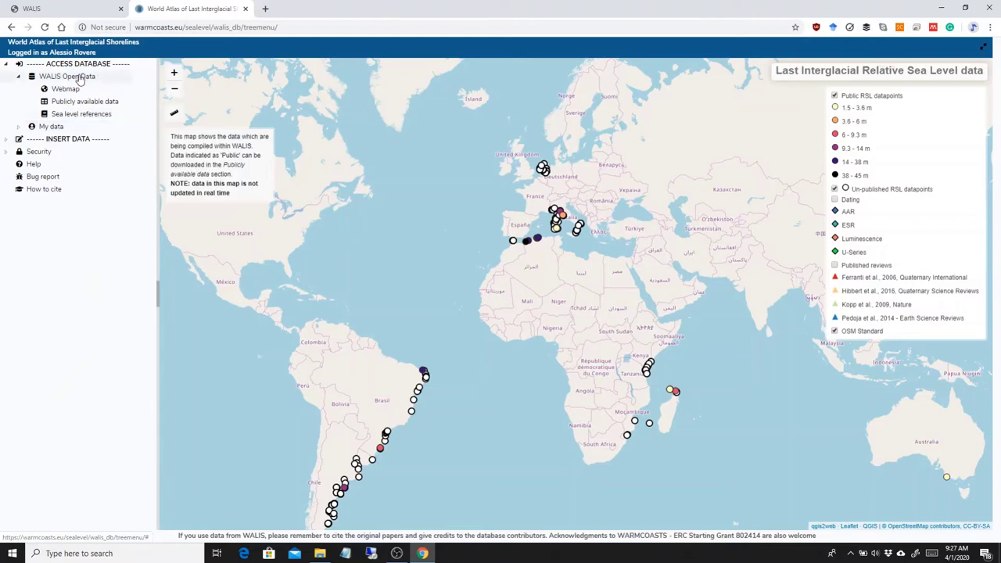
left_click(79, 78)
left_click(79, 77)
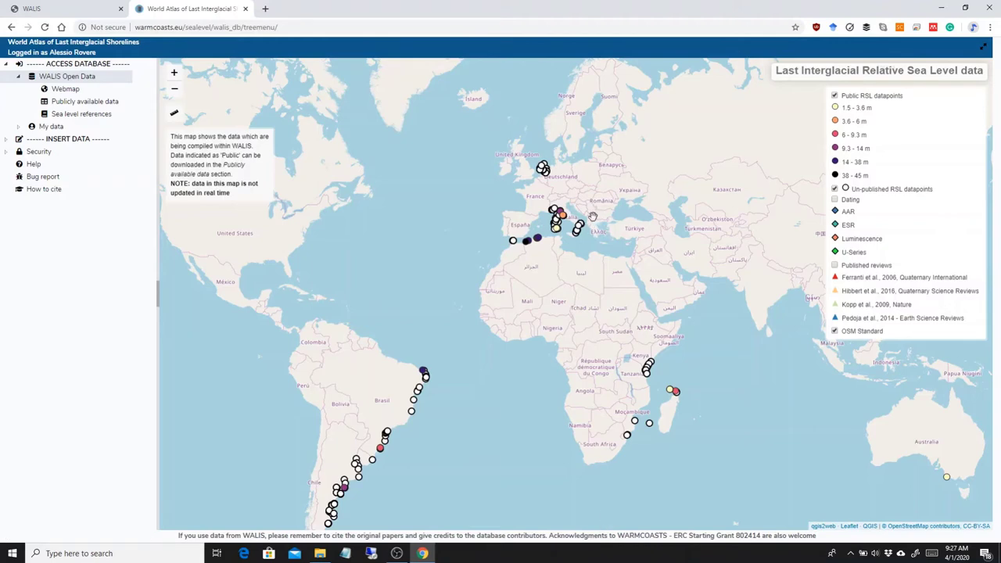
- Examine the full record of the orange public RSL datapoint near Talamone on the Tuscan coast, and close it
scroll(572, 212, "up", 2)
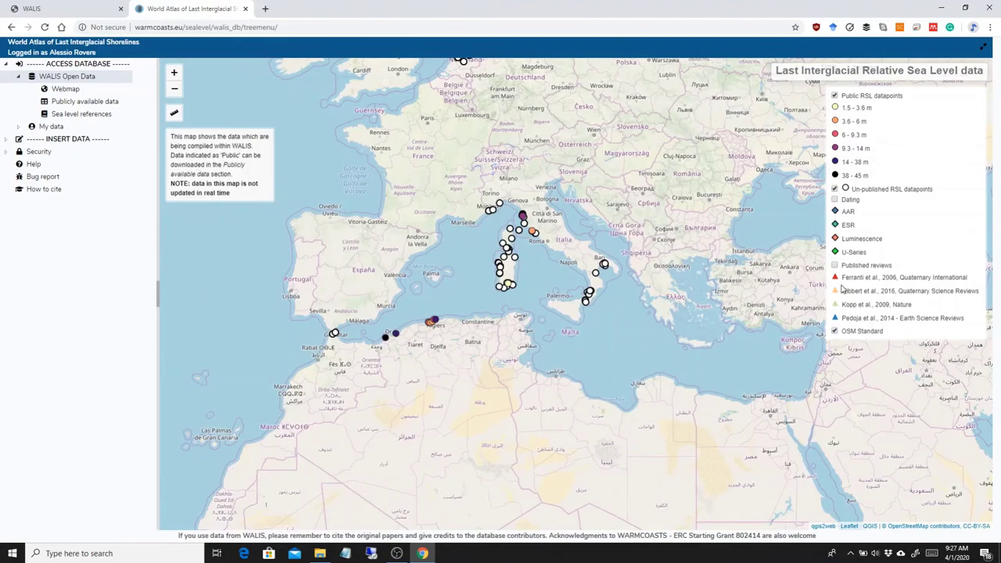
scroll(509, 197, "up", 3)
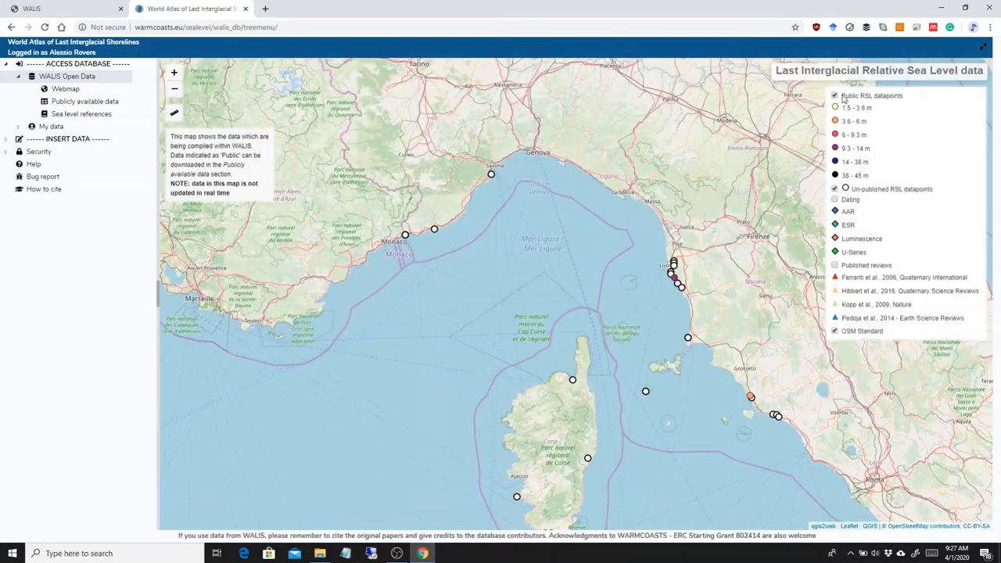
left_click_drag(634, 353, 559, 280)
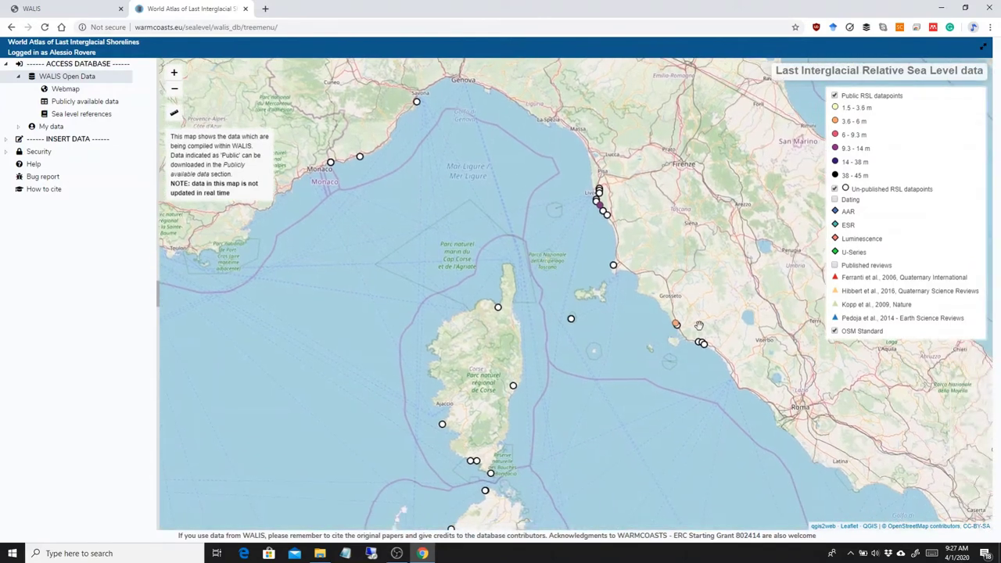
scroll(699, 324, "up", 4)
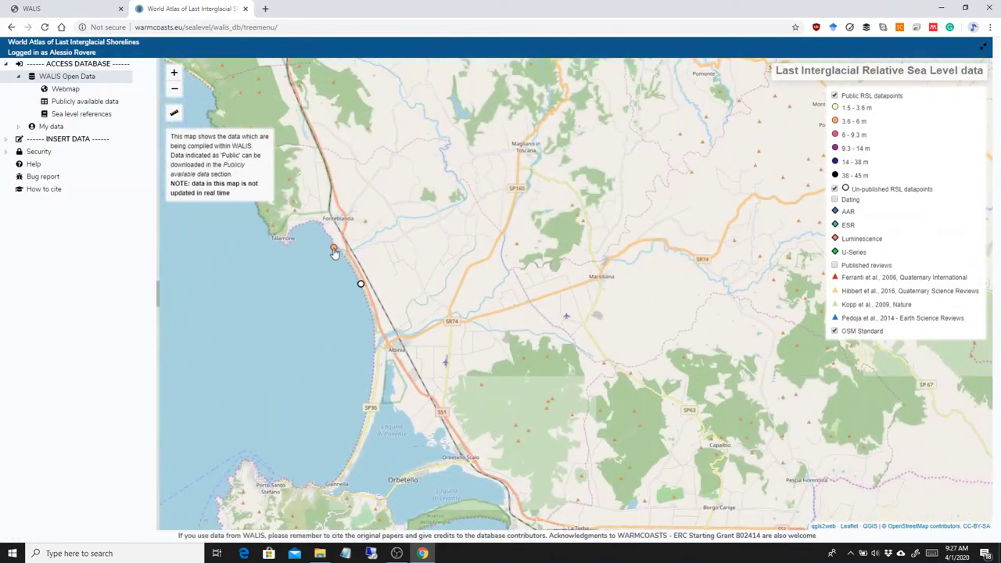
left_click(333, 249)
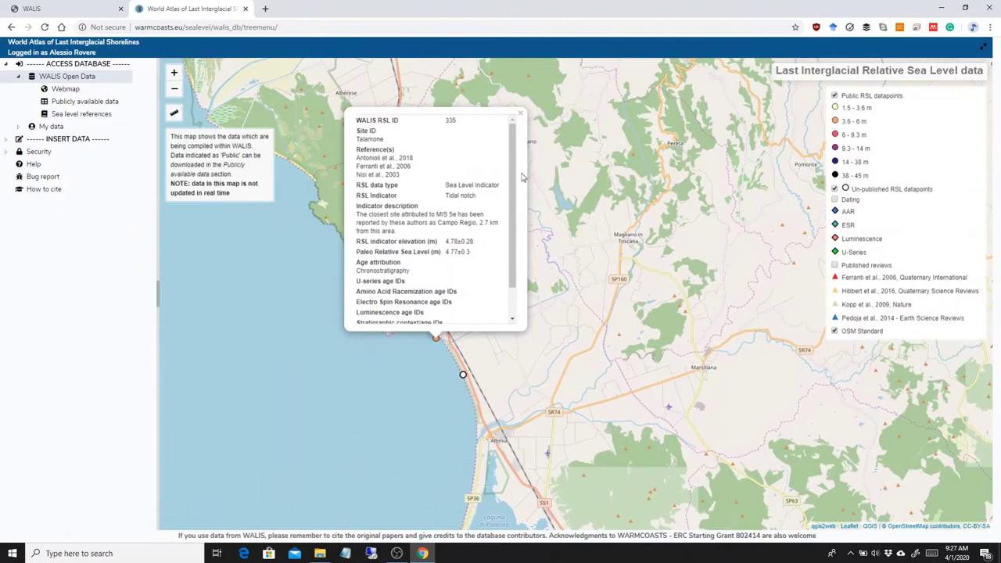
mouse_move(515, 178)
left_mouse_down()
mouse_move(515, 211)
mouse_move(515, 148)
mouse_move(516, 185)
left_mouse_up()
left_click(522, 116)
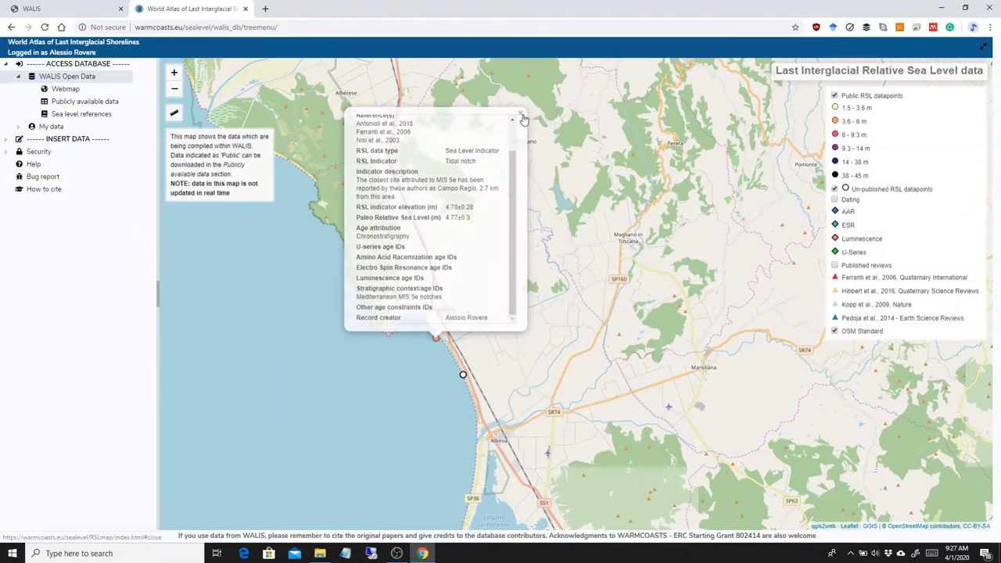
- Examine the limited record of the un-published RSL datapoint just south of Talamone, and close it
left_click_drag(592, 362, 603, 302)
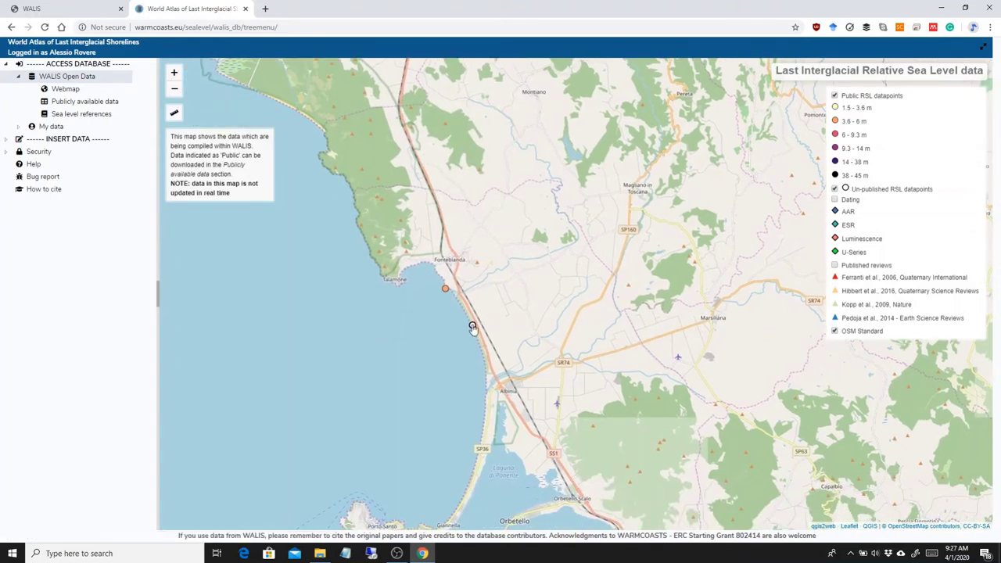
left_click(472, 325)
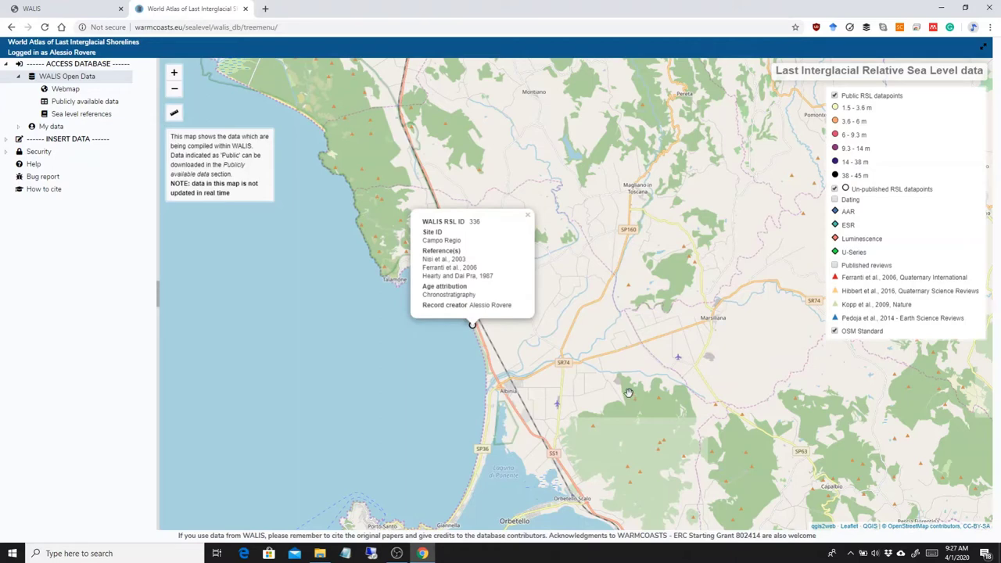
left_click(529, 219)
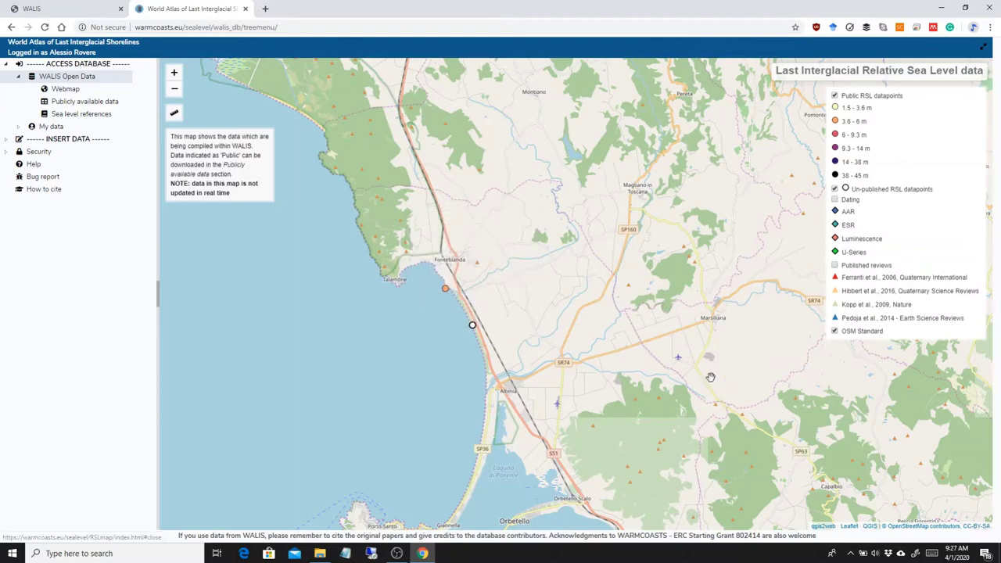
- Show the Dating layer on the map and hide the public and un-published RSL datapoints
left_click(834, 200)
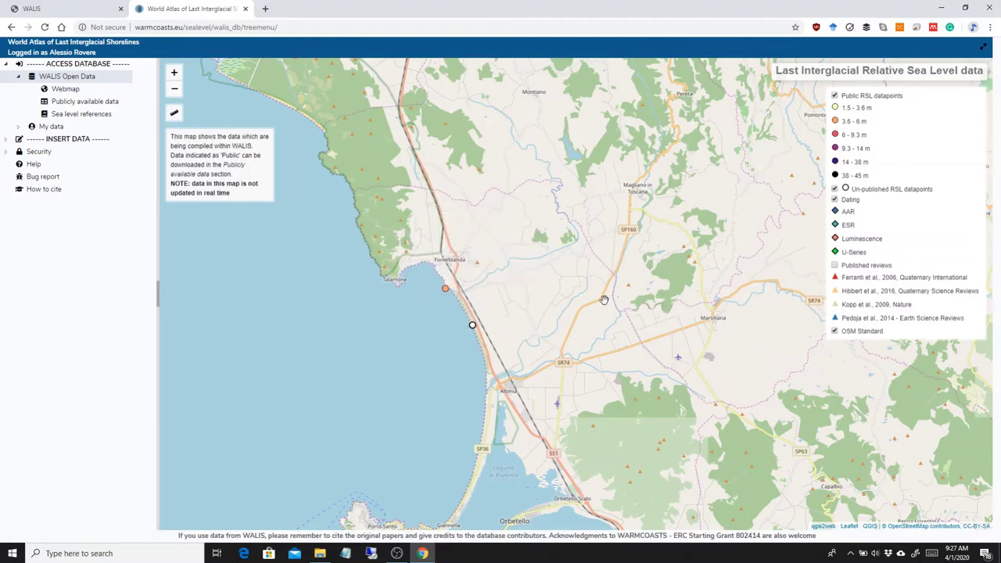
left_click(834, 189)
left_click(834, 95)
scroll(626, 239, "down", 2)
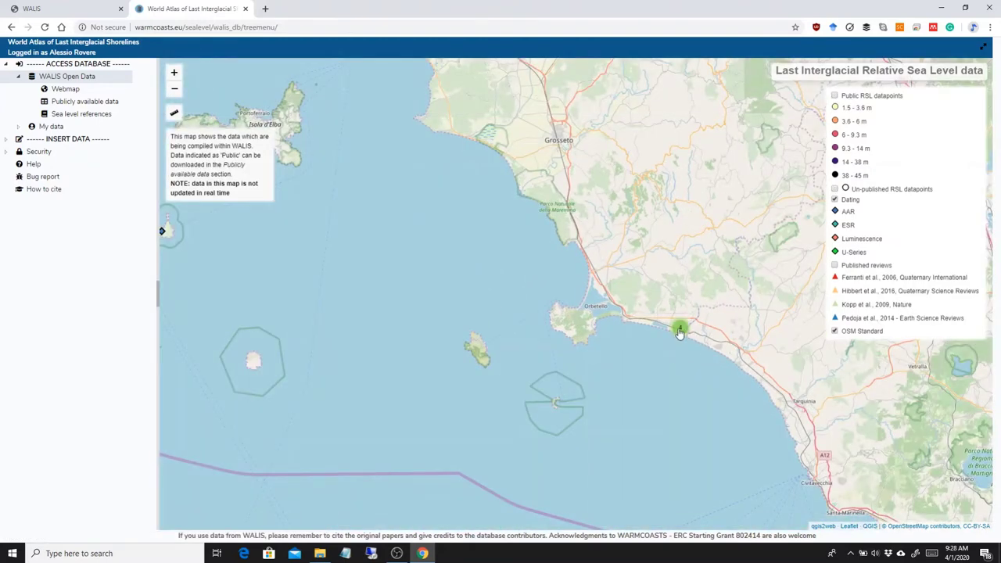
- Expand the dating cluster southeast of Orbetello and examine an AAR sample's dating method, dated material and analysis ID
left_click(679, 330)
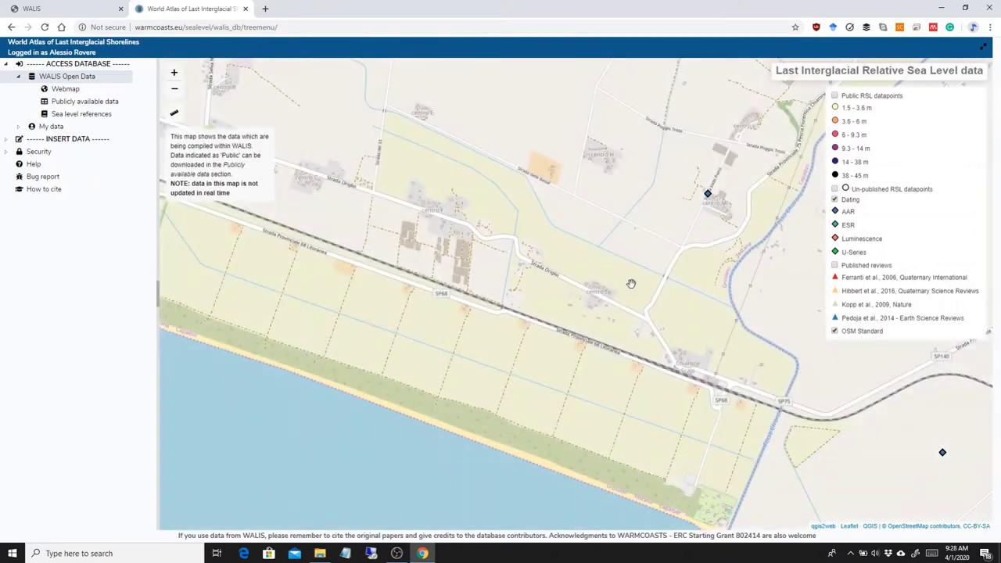
left_click(708, 196)
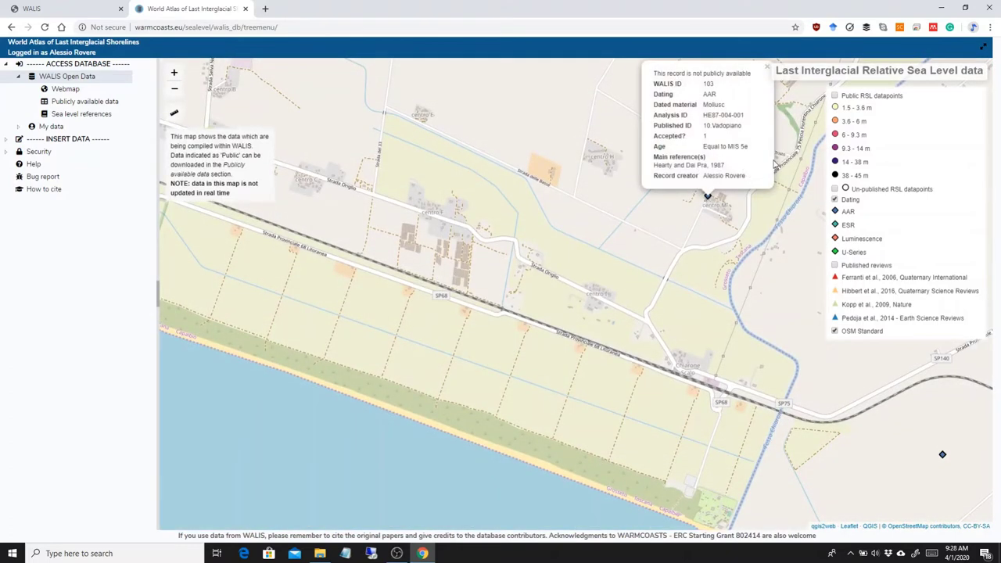
left_click_drag(774, 164, 685, 225)
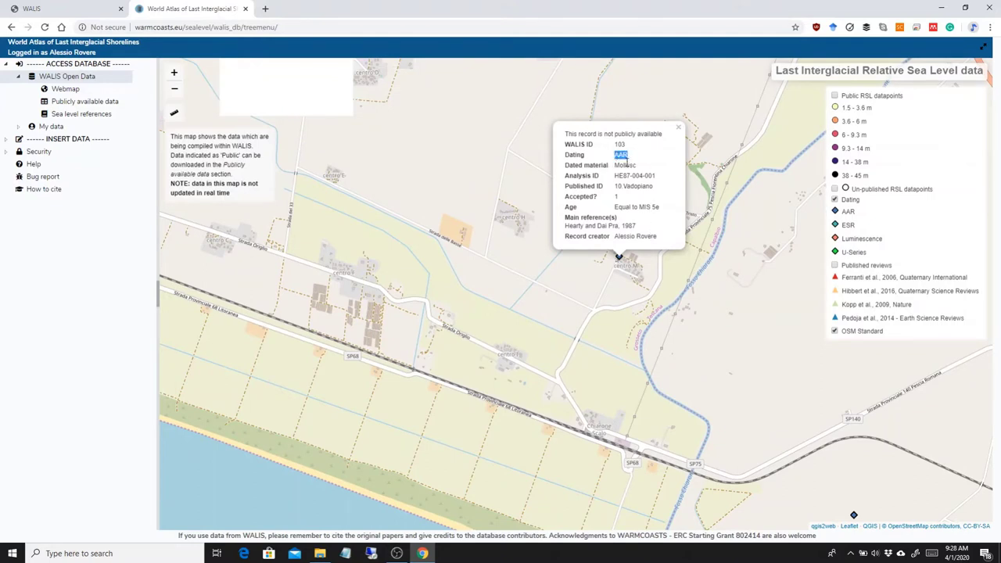
double_click(625, 165)
double_click(628, 176)
left_click_drag(655, 176, 615, 177)
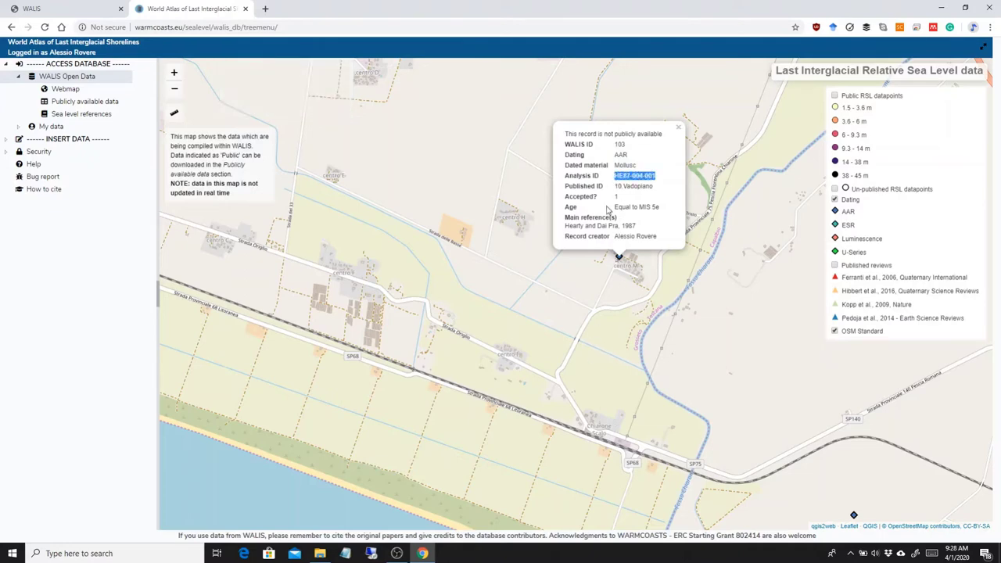
left_click(679, 128)
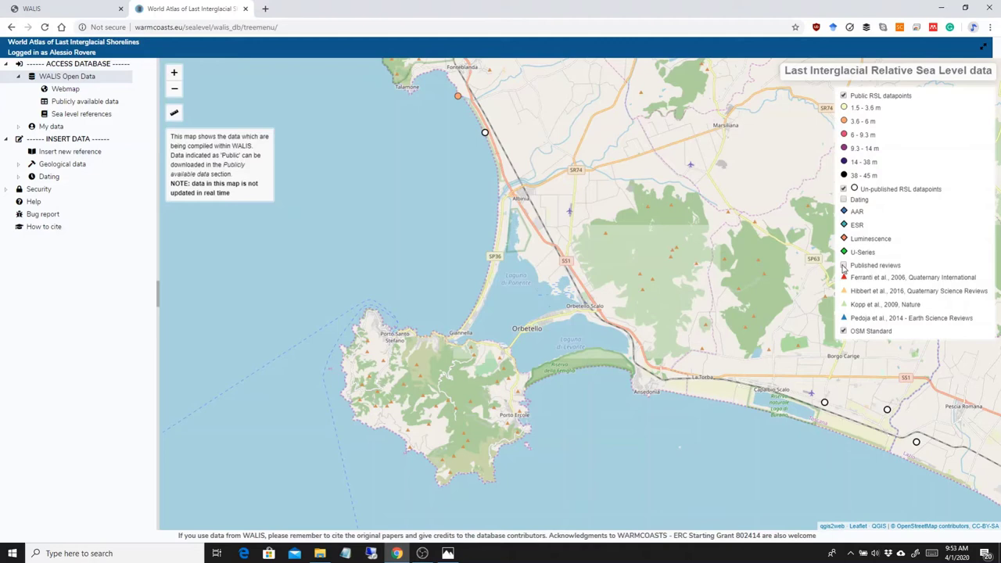
- Show the Published reviews layer and inspect the site details and references of the blue review point near Orbetello
left_click(843, 266)
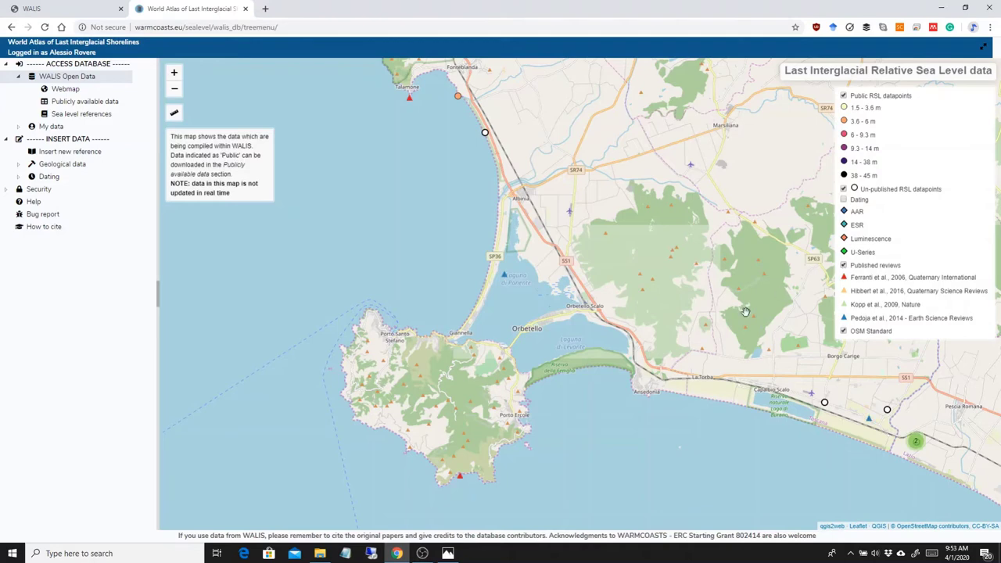
left_click(505, 278)
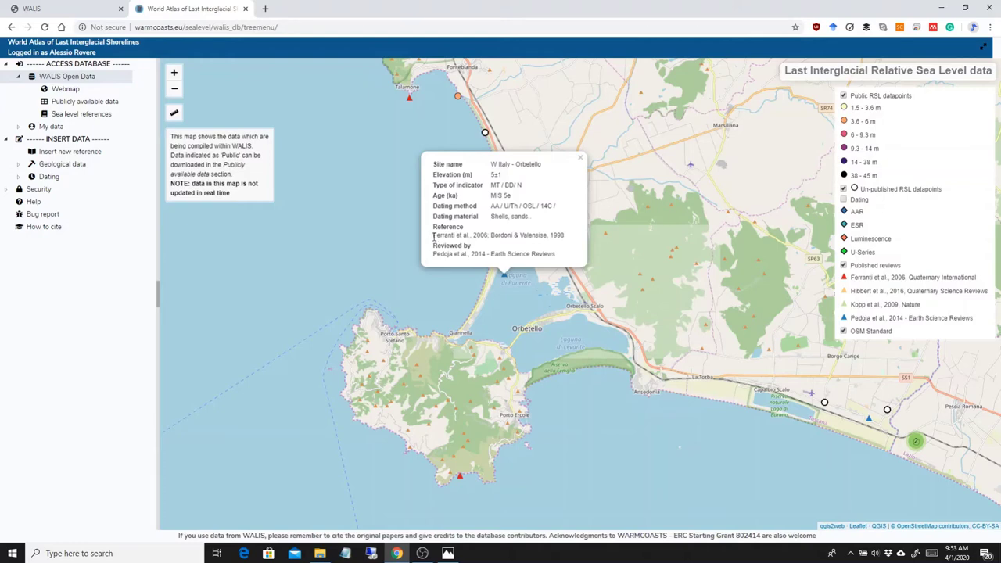
left_click_drag(564, 234, 429, 241)
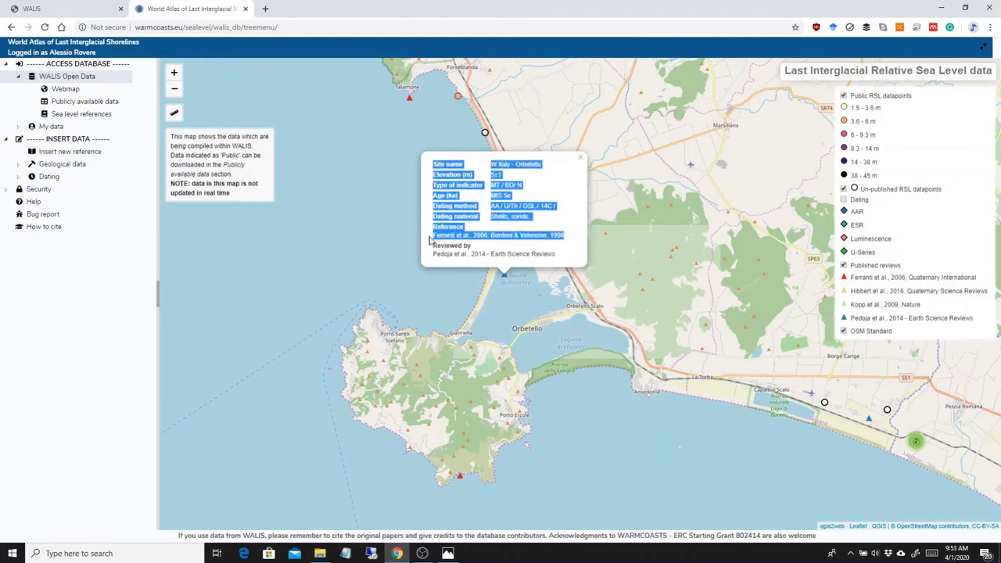
left_click(557, 248)
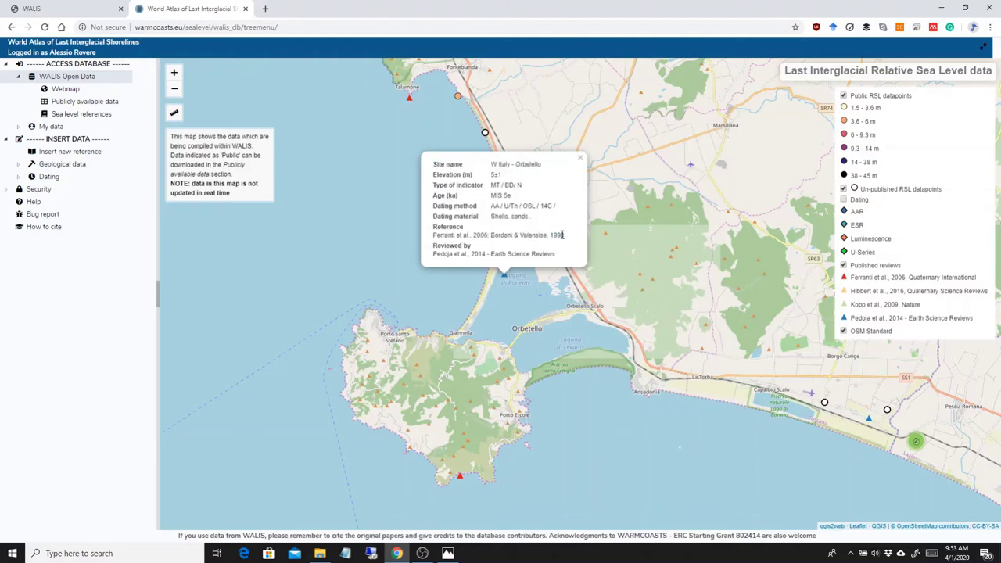
- Examine the references and reviewing publication of the published review point near Orbetello, and close its details
left_click_drag(565, 235, 495, 238)
left_click(540, 220)
left_click(581, 161)
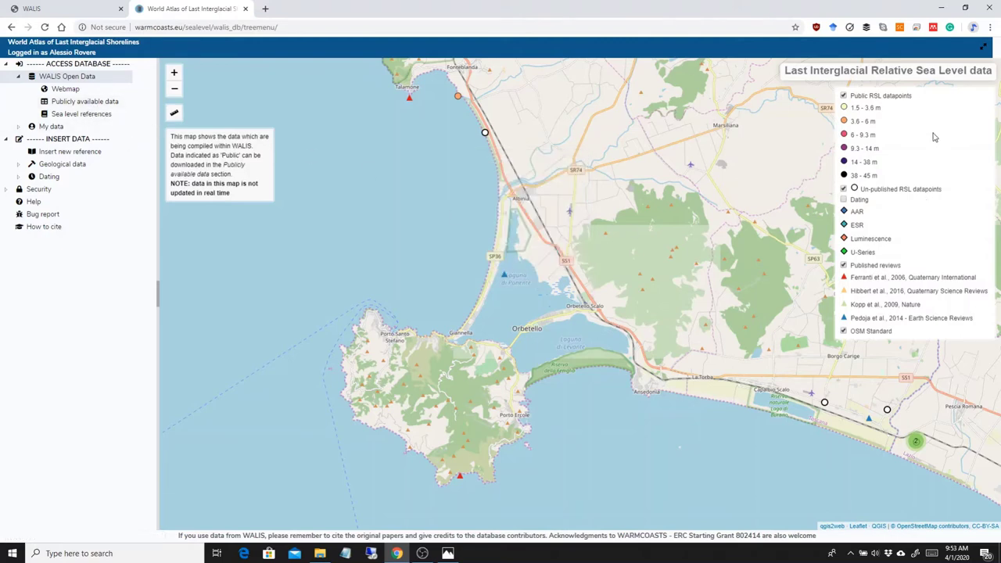
- Open the publicly available data and browse the RSL datapoints table
left_click(79, 104)
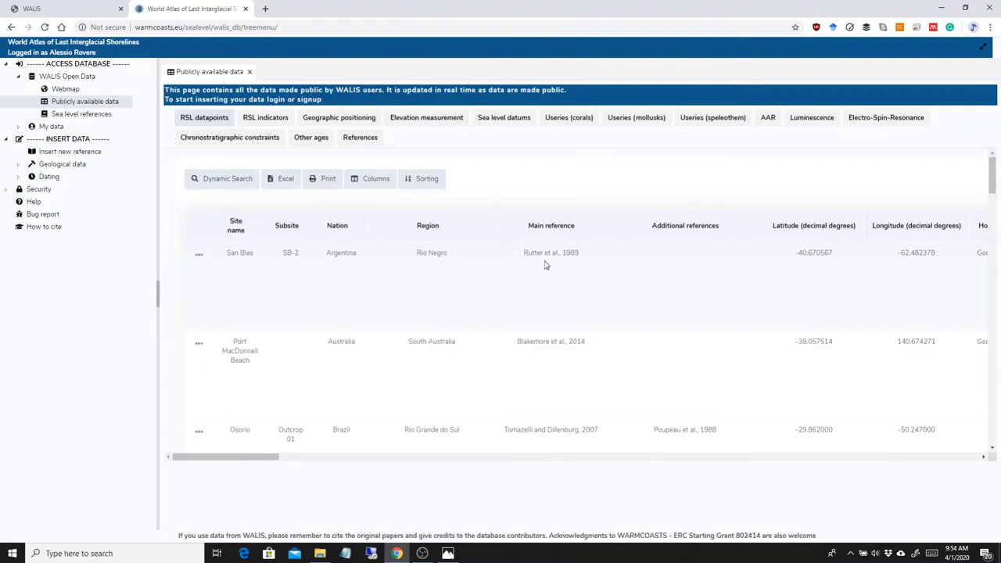
scroll(545, 257, "down", 5)
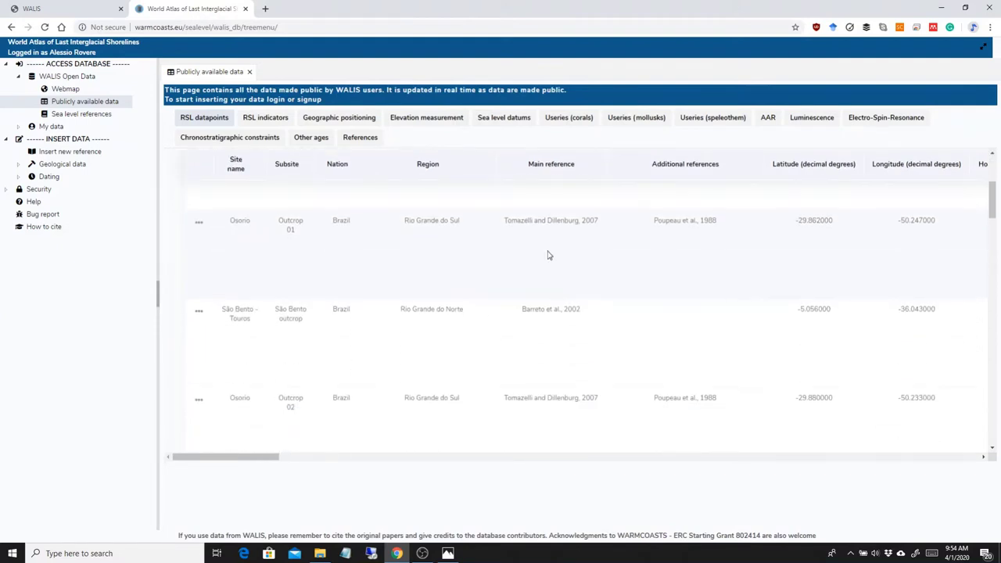
scroll(551, 256, "down", 6)
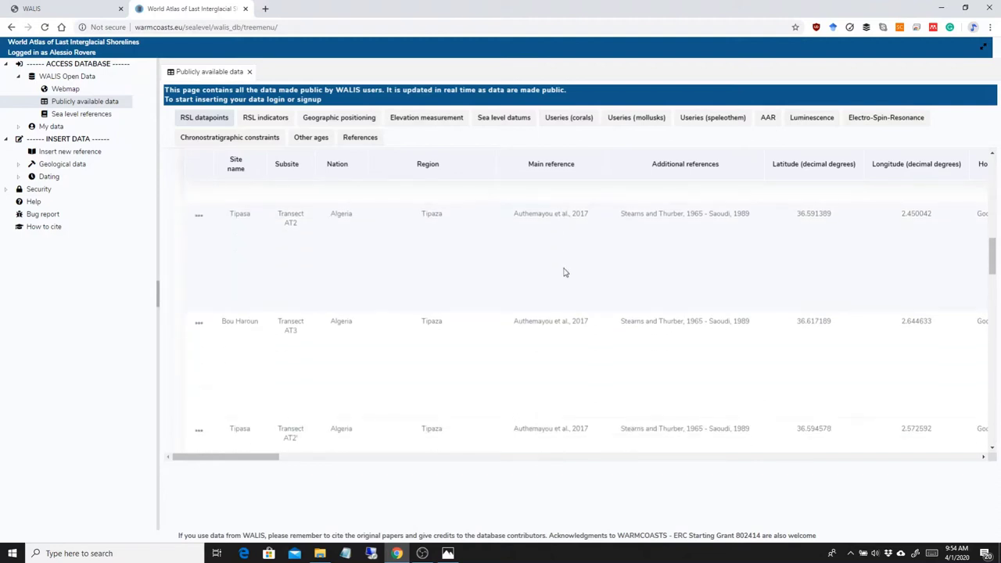
scroll(477, 245, "up", 10)
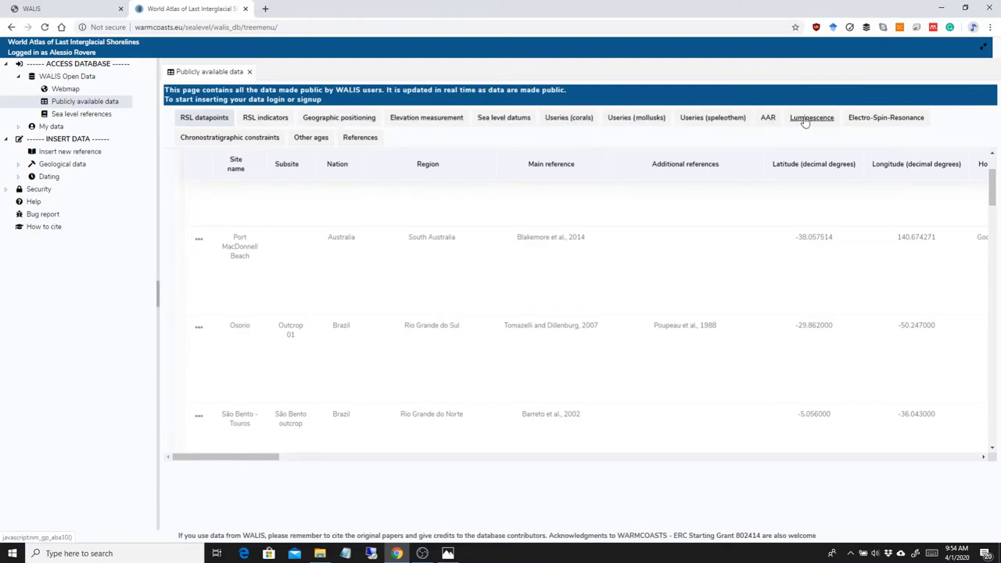
scroll(438, 332, "up", 3)
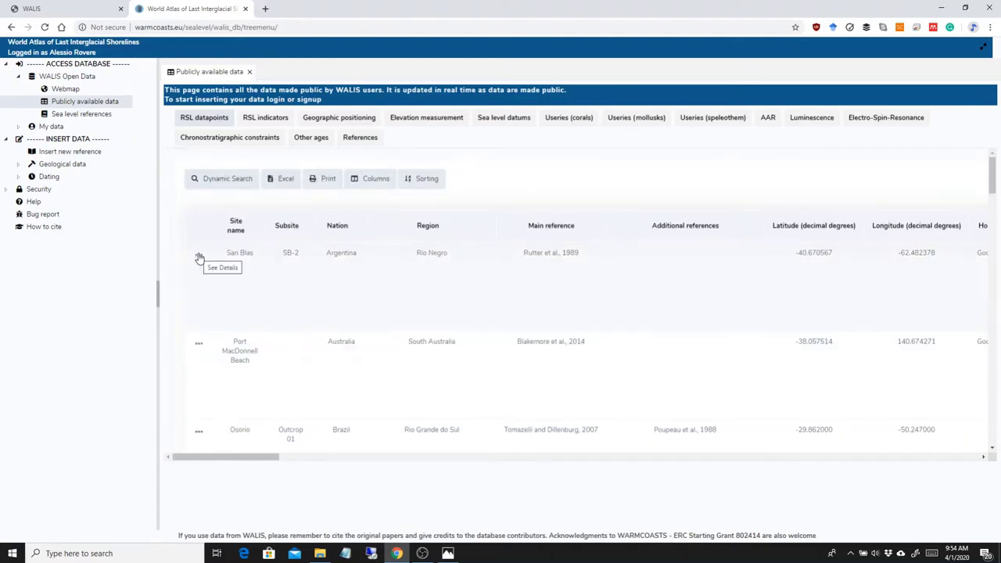
- Examine the full details of the San Blas SB-2 RSL datapoint and return to the datapoints table
left_click(198, 259)
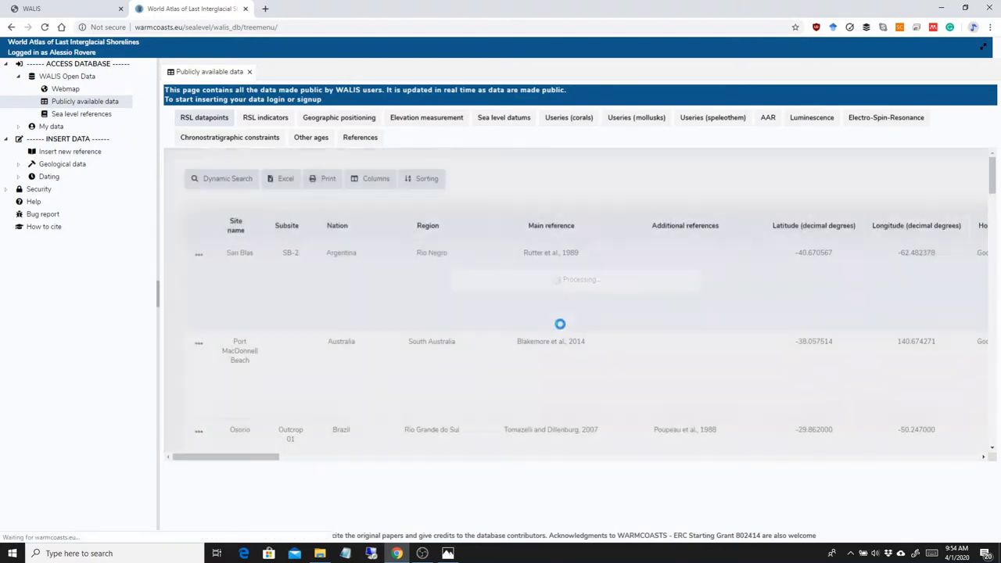
scroll(624, 266, "down", 4)
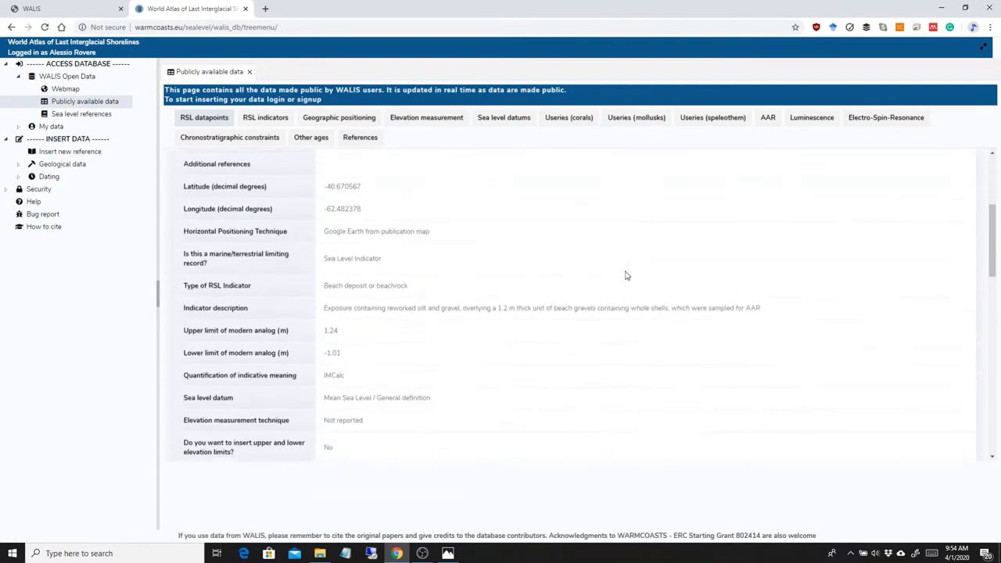
scroll(626, 276, "down", 3)
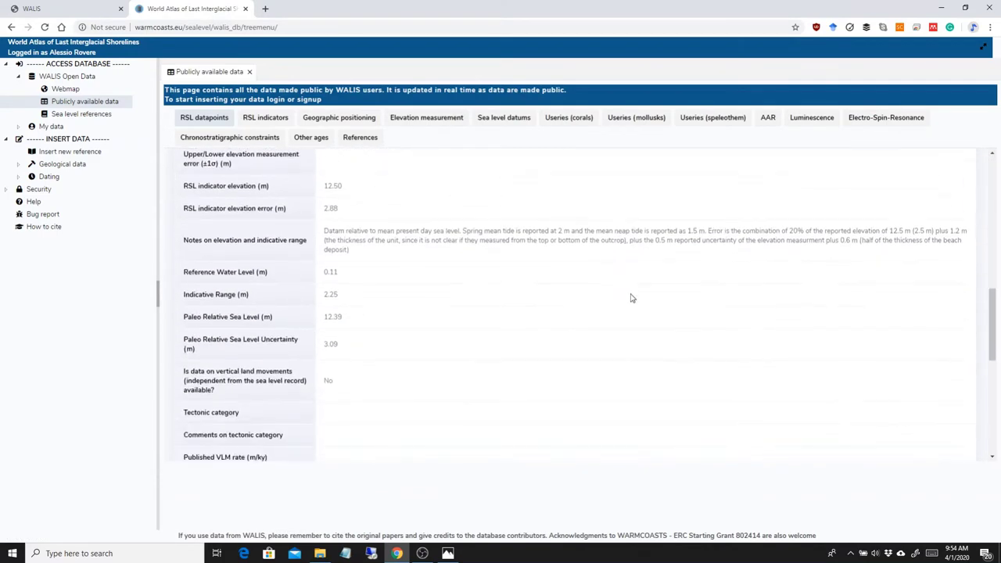
scroll(630, 296, "up", 4)
scroll(618, 290, "up", 3)
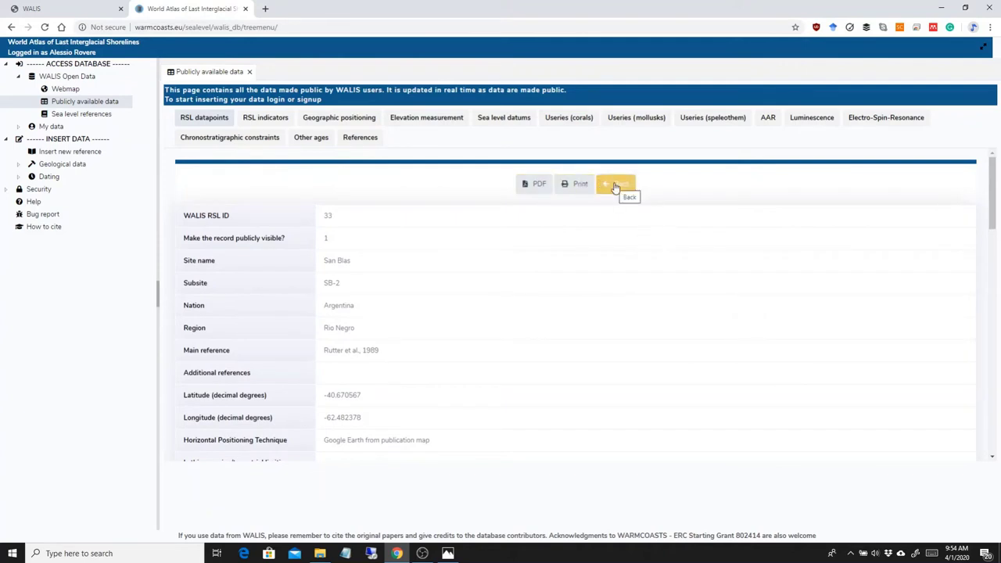
scroll(570, 409, "down", 2)
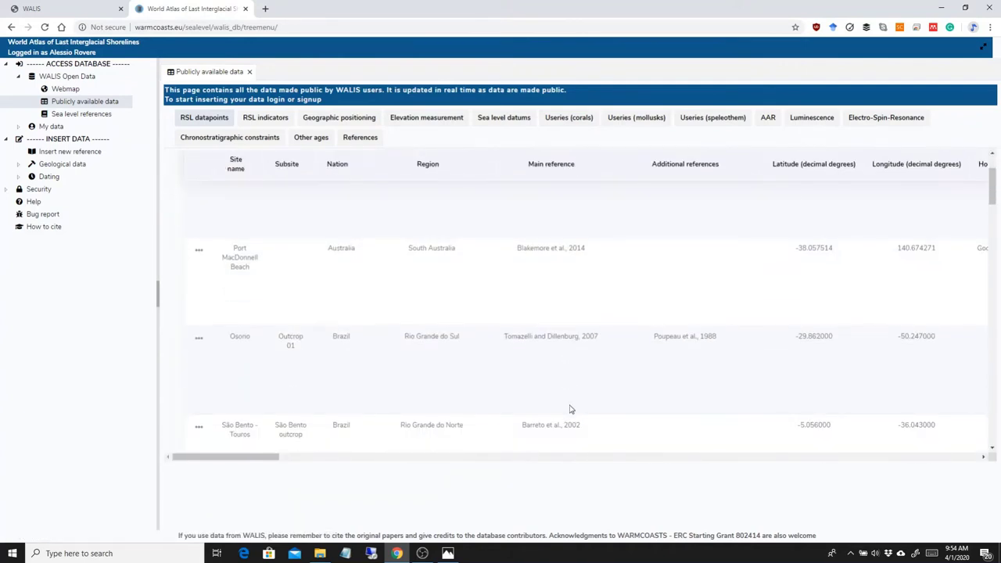
scroll(485, 328, "up", 3)
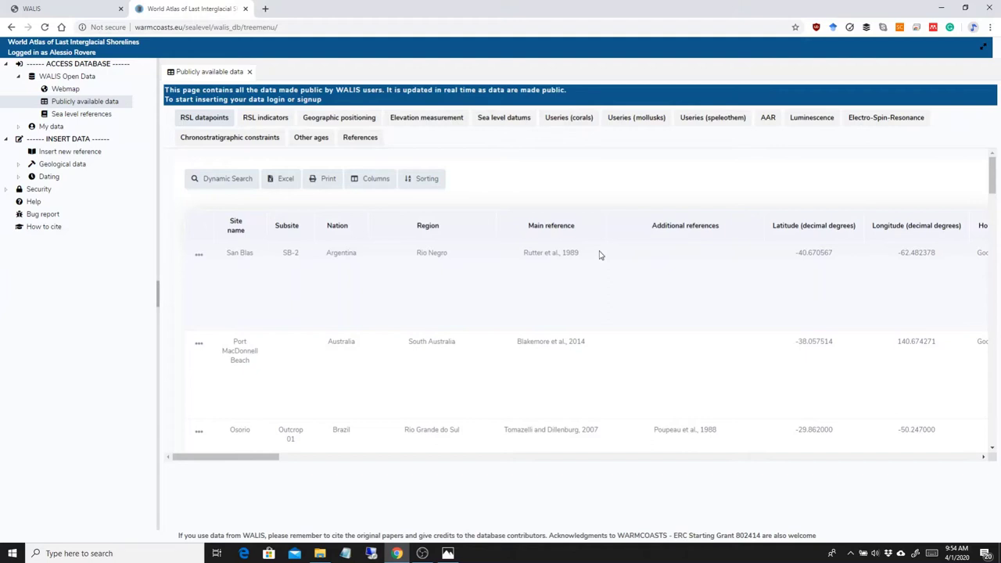
- Open the sea level references database and search the full references for "Hearty"
left_click(86, 114)
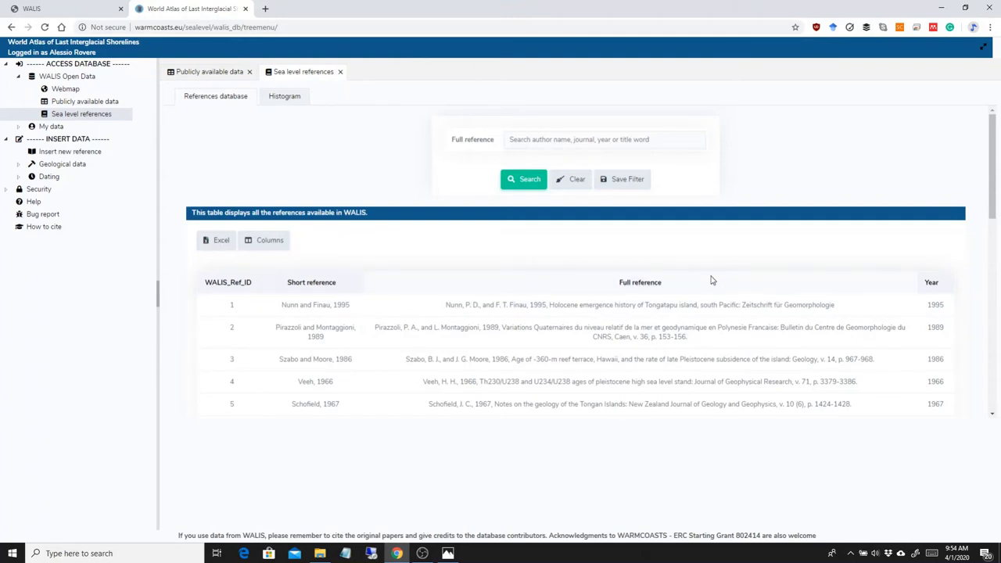
scroll(786, 203, "down", 1)
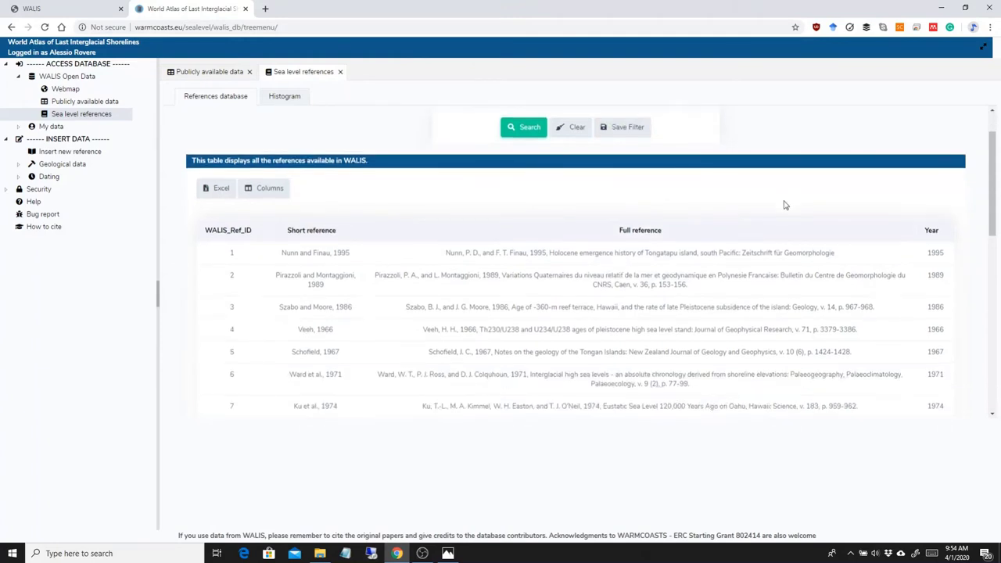
scroll(782, 206, "up", 1)
left_click(574, 140)
type("He")
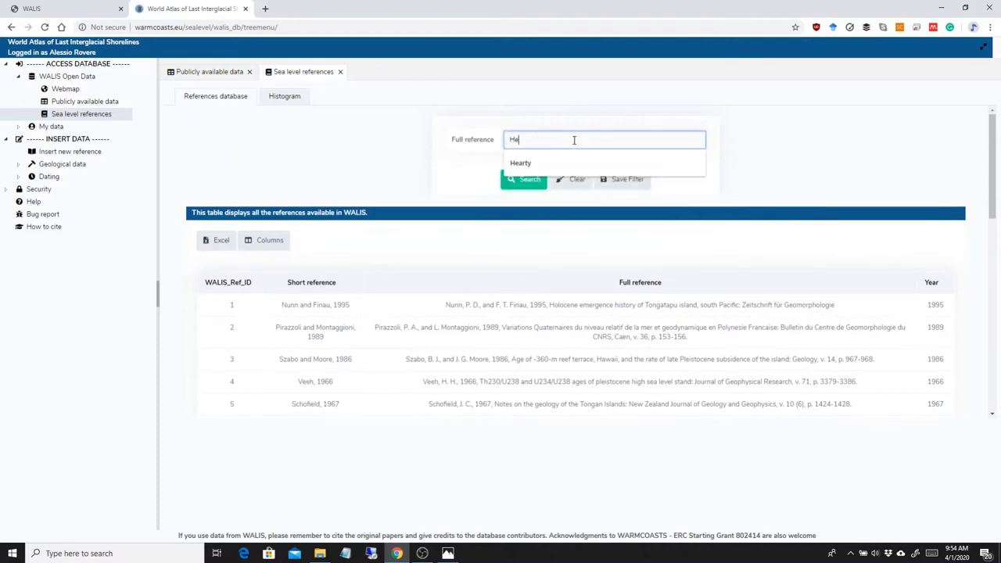
type("arty")
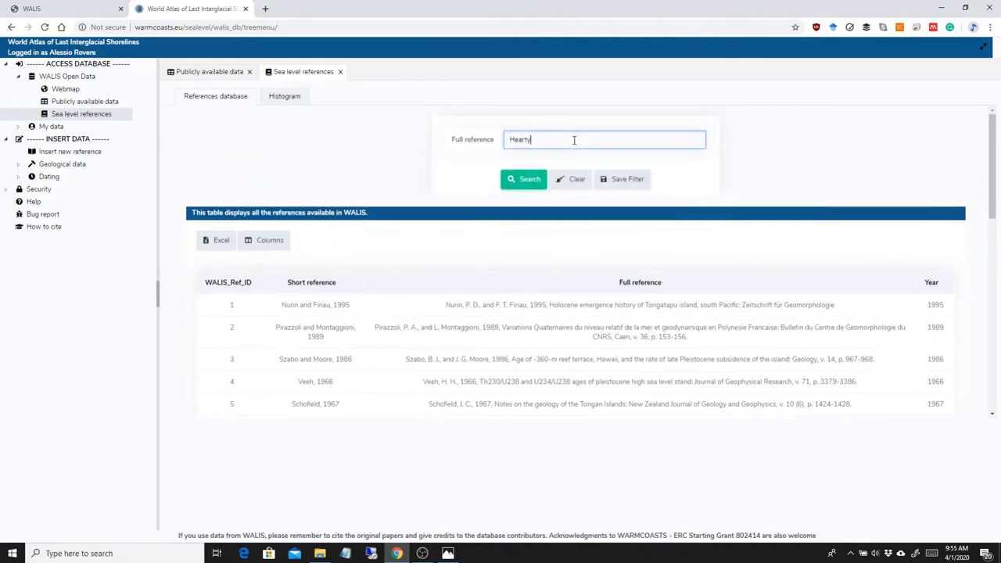
left_click(526, 179)
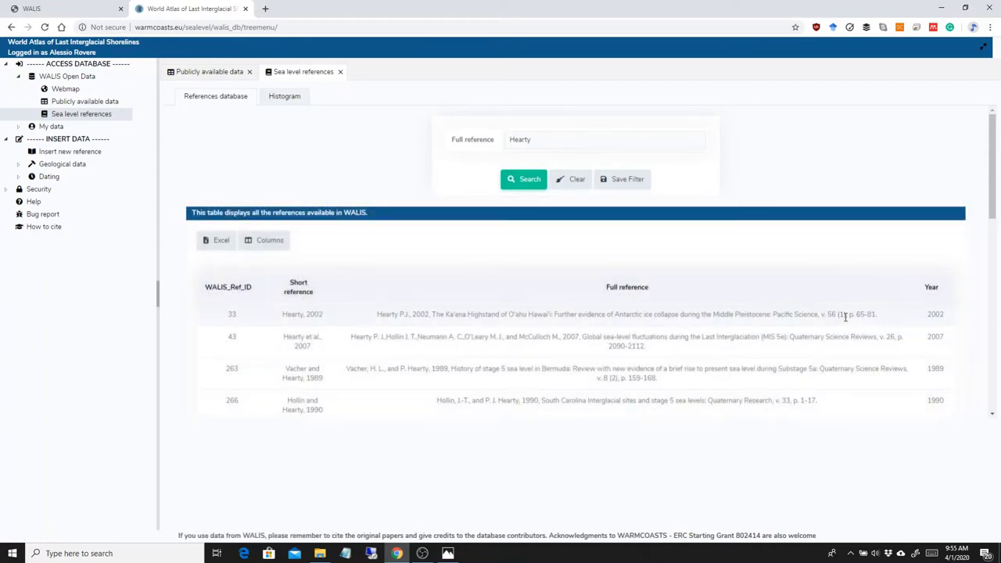
- Browse the matching references through to the second results page, and clear the search term
scroll(849, 313, "down", 4)
scroll(855, 302, "up", 2)
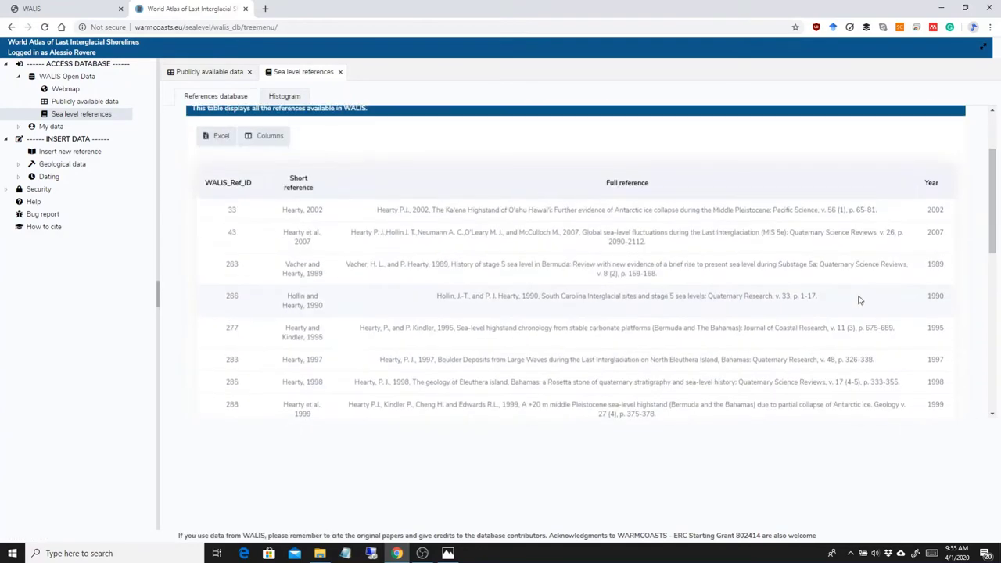
scroll(858, 299, "down", 3)
left_click(576, 416)
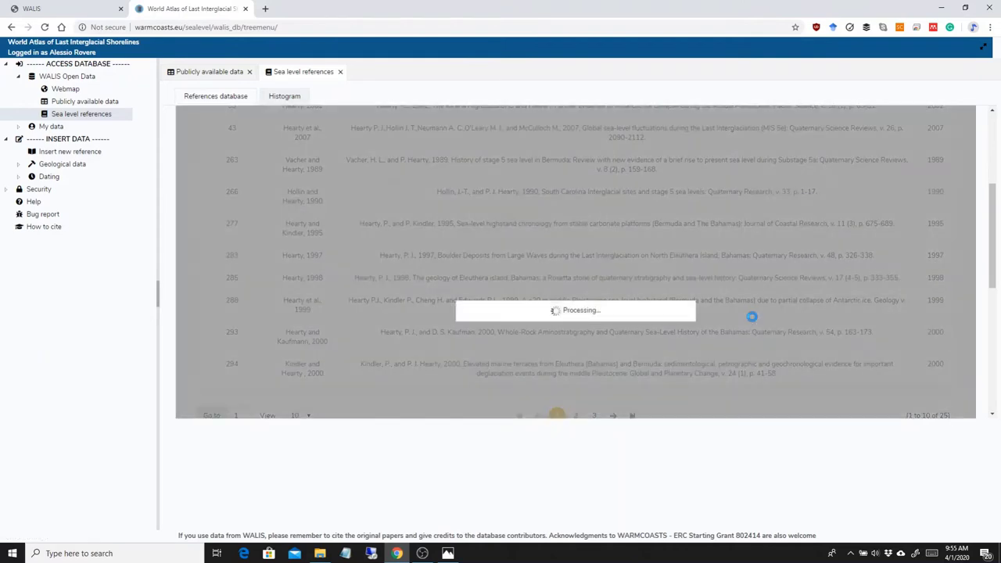
scroll(782, 312, "up", 5)
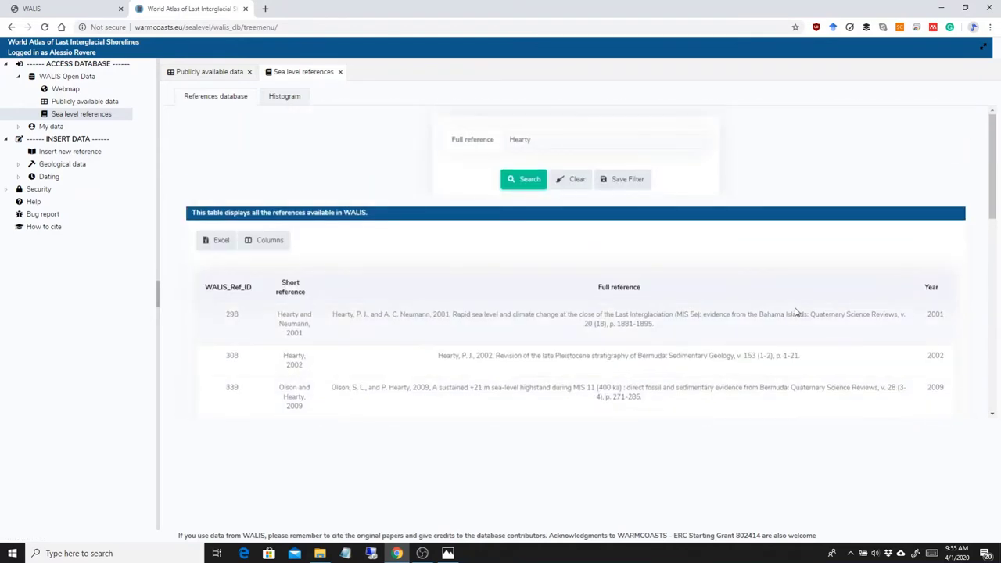
left_click(573, 180)
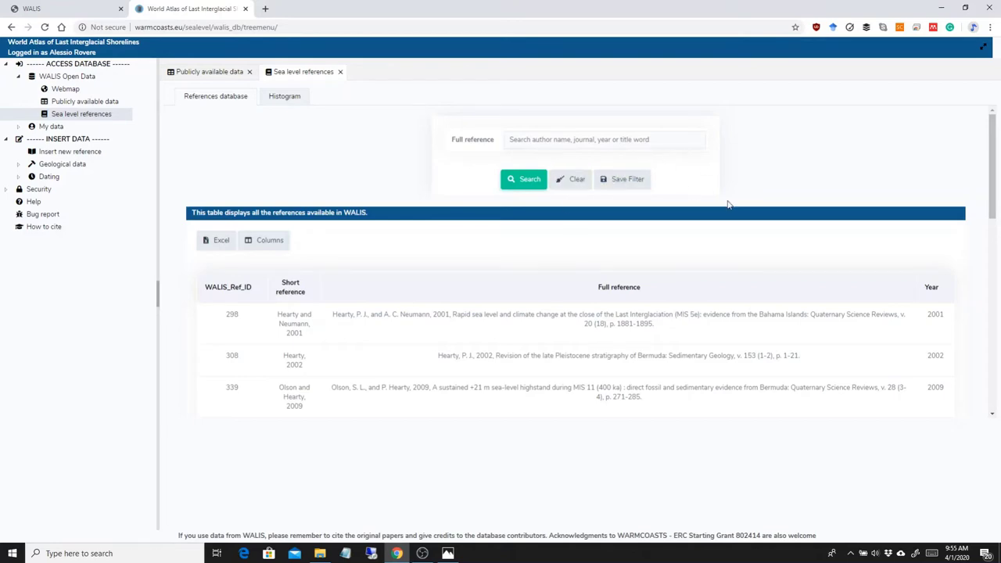
scroll(568, 349, "down", 5)
scroll(469, 313, "up", 5)
- Open the map of the account's own data and inspect the northernmost RSL datapoint on the Ligurian coast
left_click(47, 128)
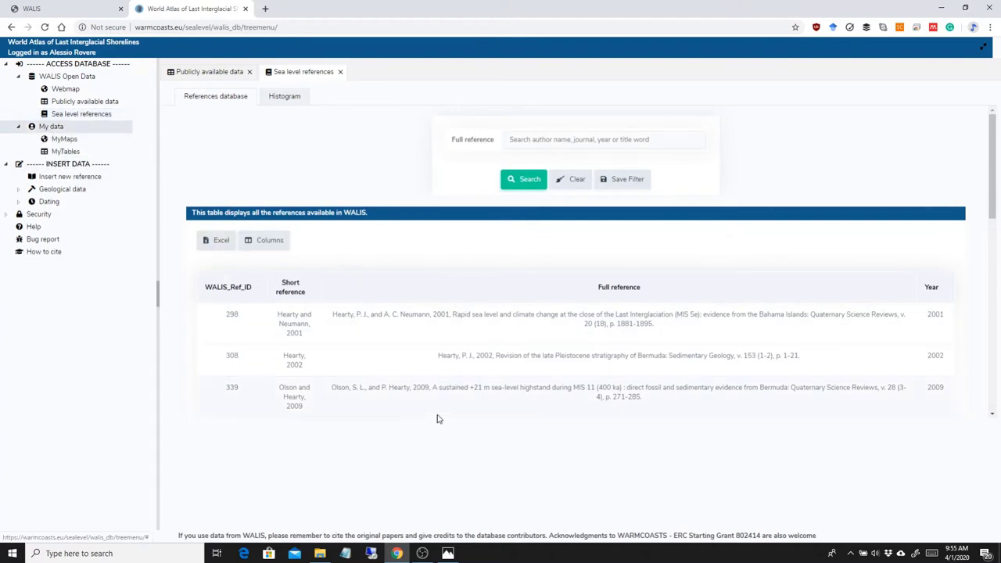
left_click(63, 127)
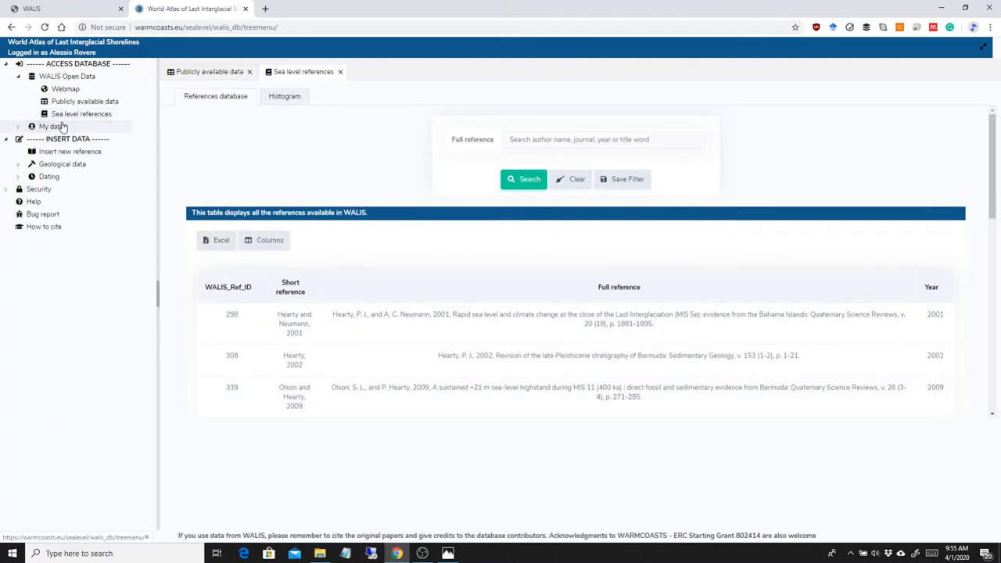
left_click(62, 127)
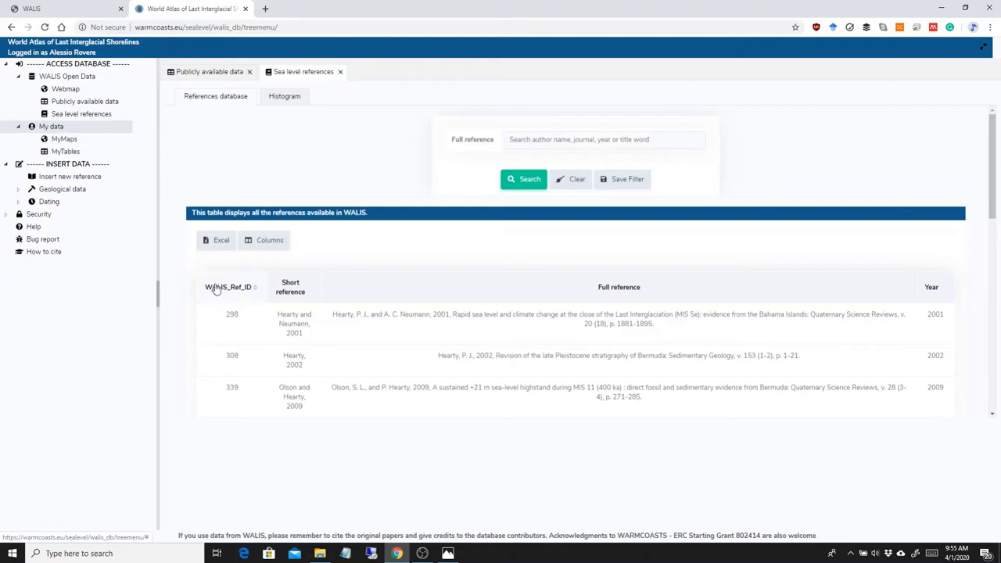
left_click(70, 141)
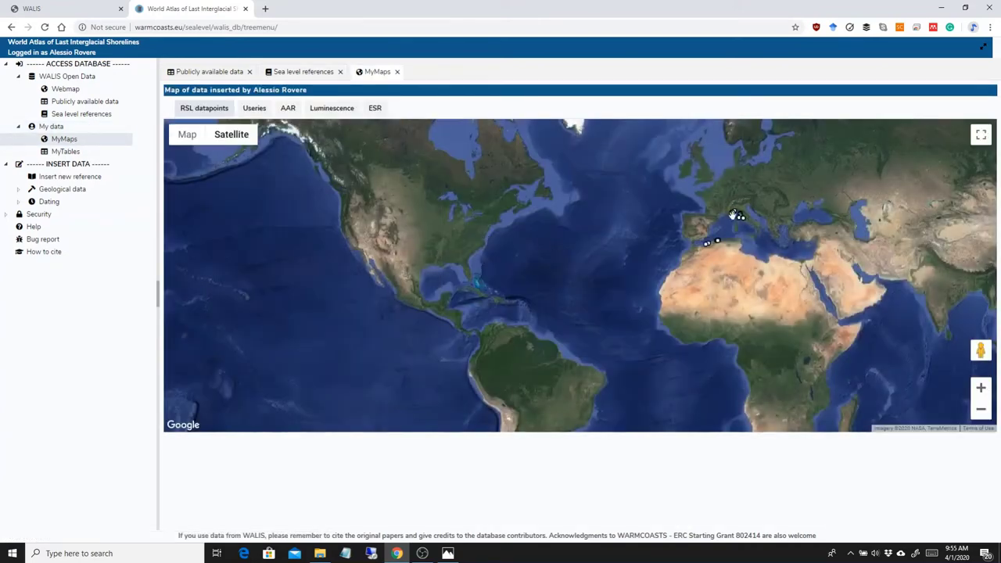
scroll(757, 209, "down", 2)
scroll(756, 209, "up", 5)
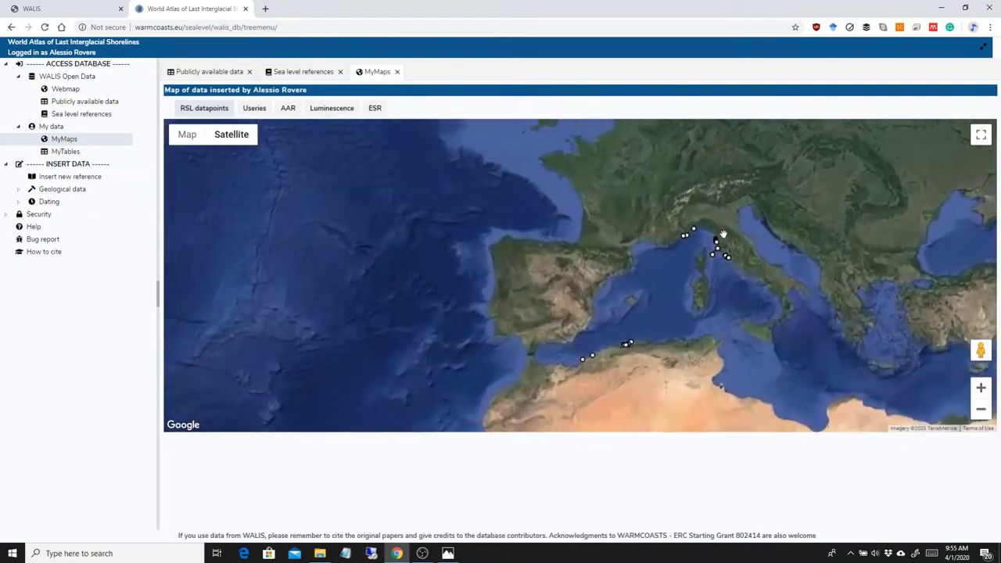
scroll(712, 227, "up", 1)
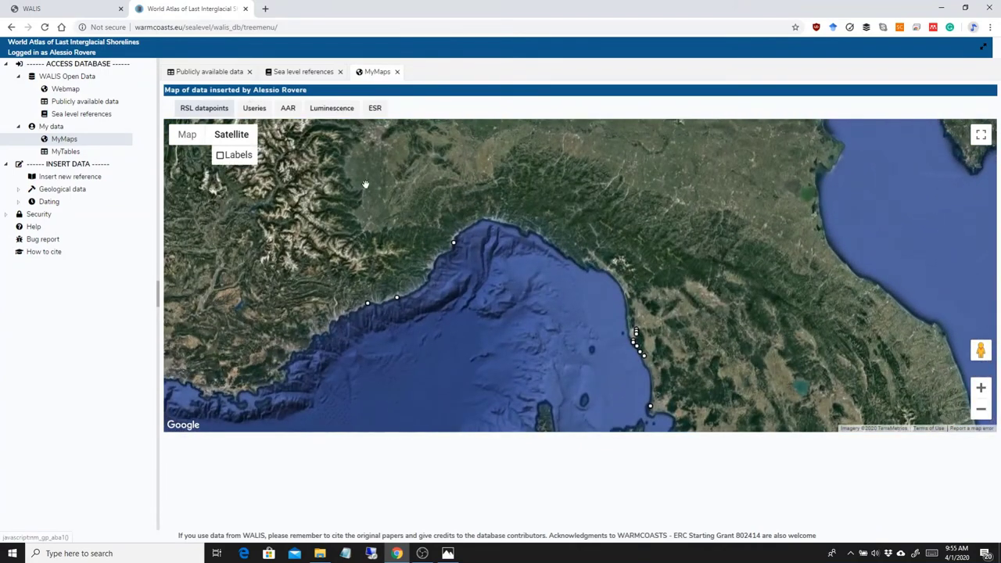
left_click(454, 243)
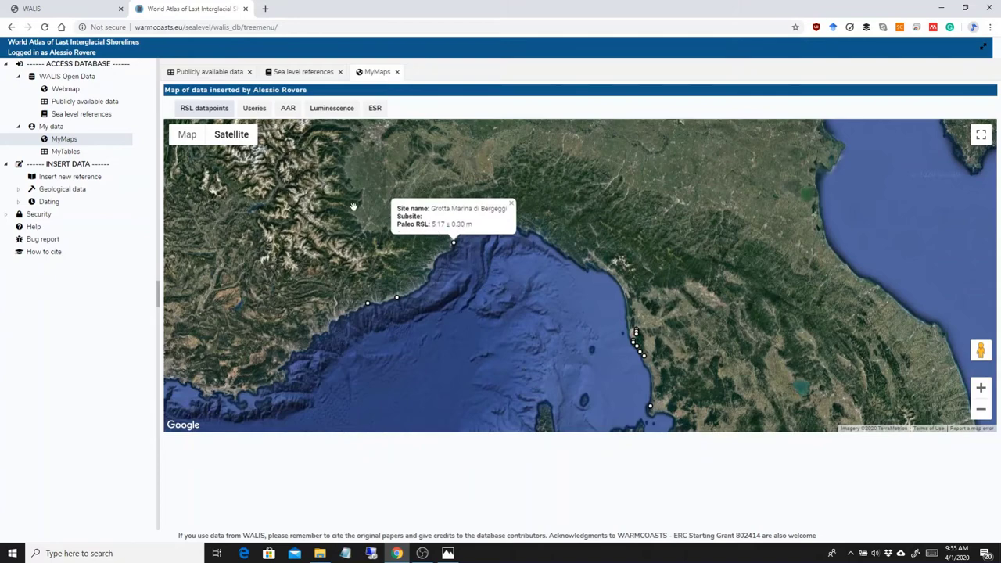
- Show the account's Useries samples on the map, inspect the sample on the Tuscan coast, and close its details
left_click(254, 108)
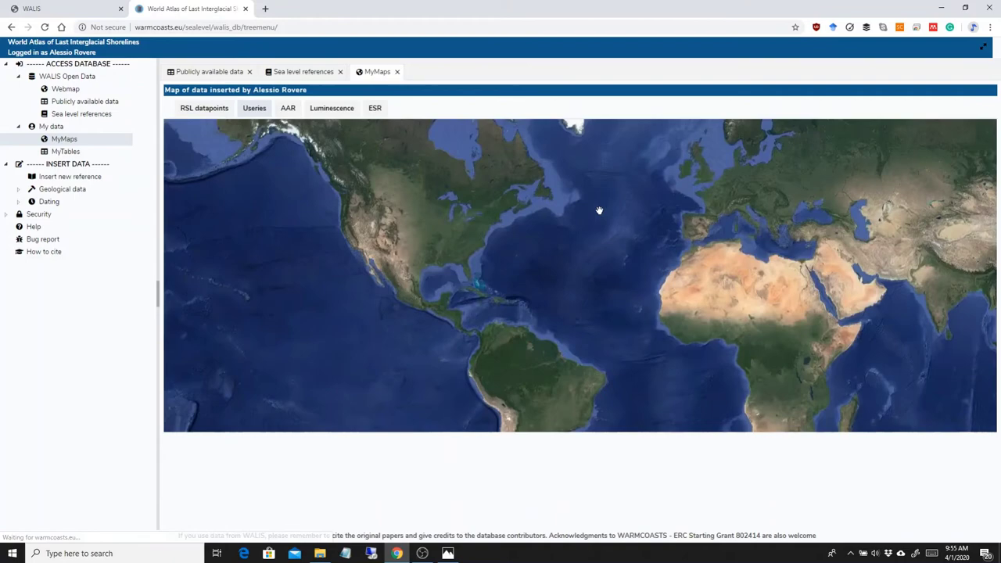
scroll(747, 220, "up", 5)
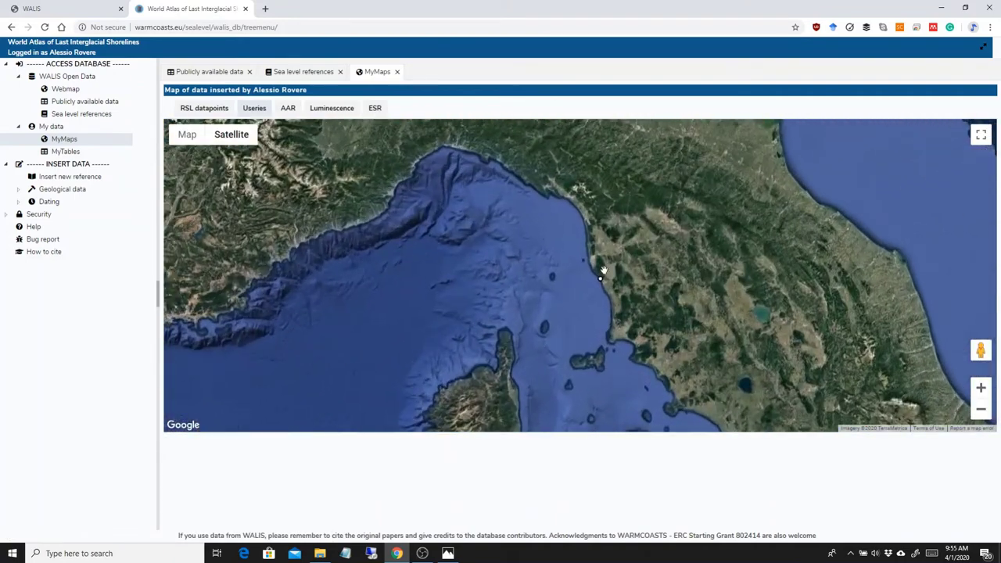
left_click(601, 278)
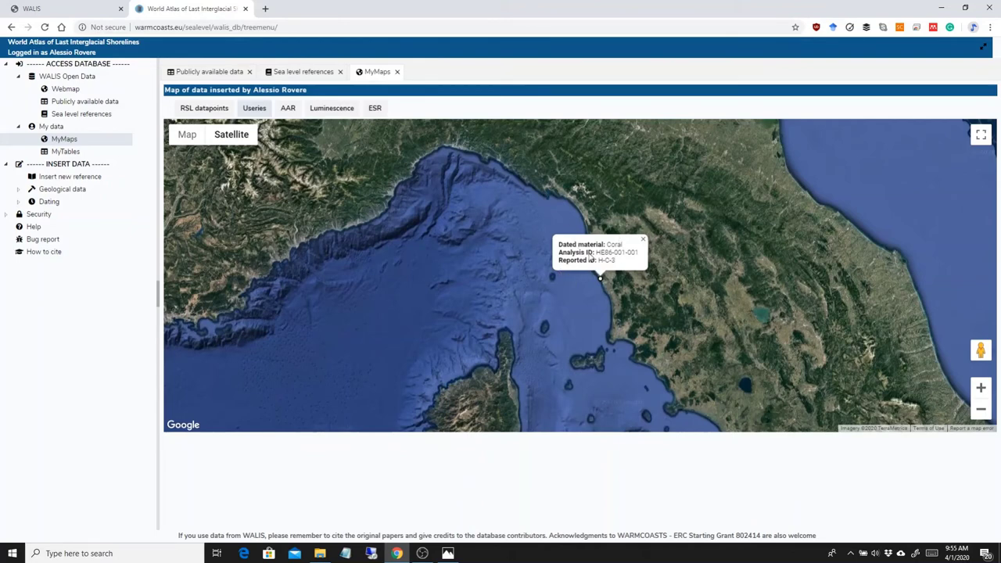
left_click(643, 241)
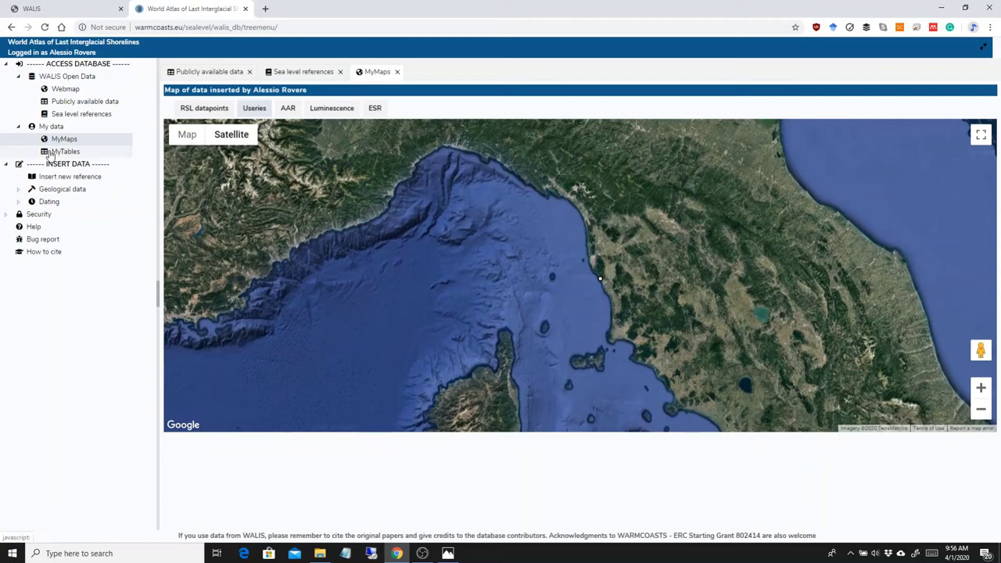
- Open MyTables and browse the RSL datapoints inserted by the account
left_click(51, 152)
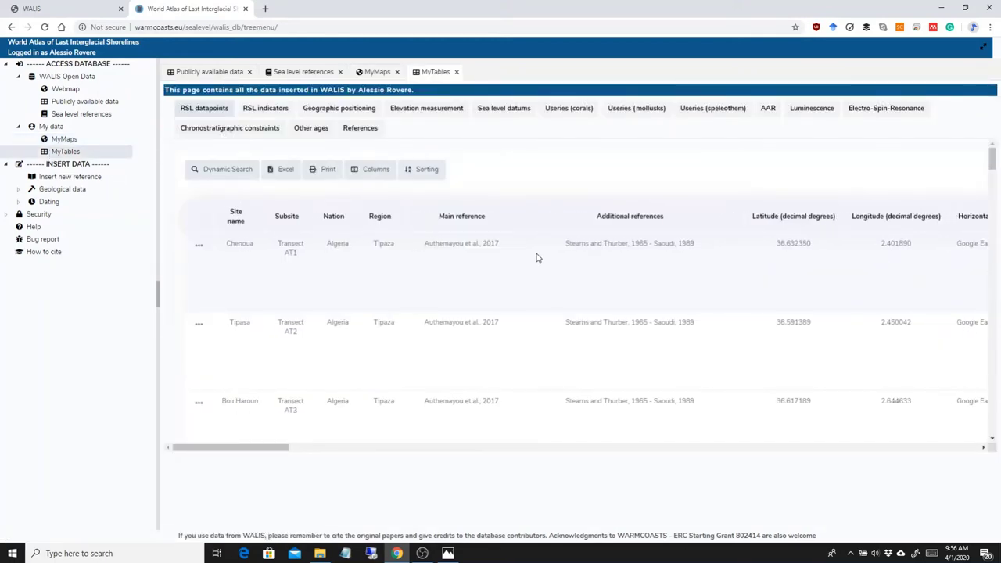
scroll(537, 262, "down", 5)
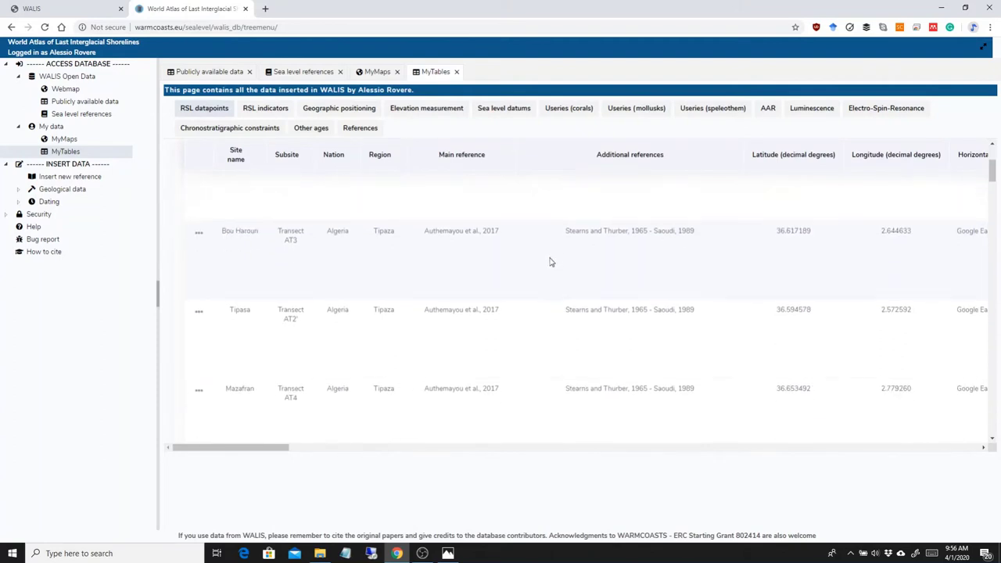
scroll(550, 261, "down", 5)
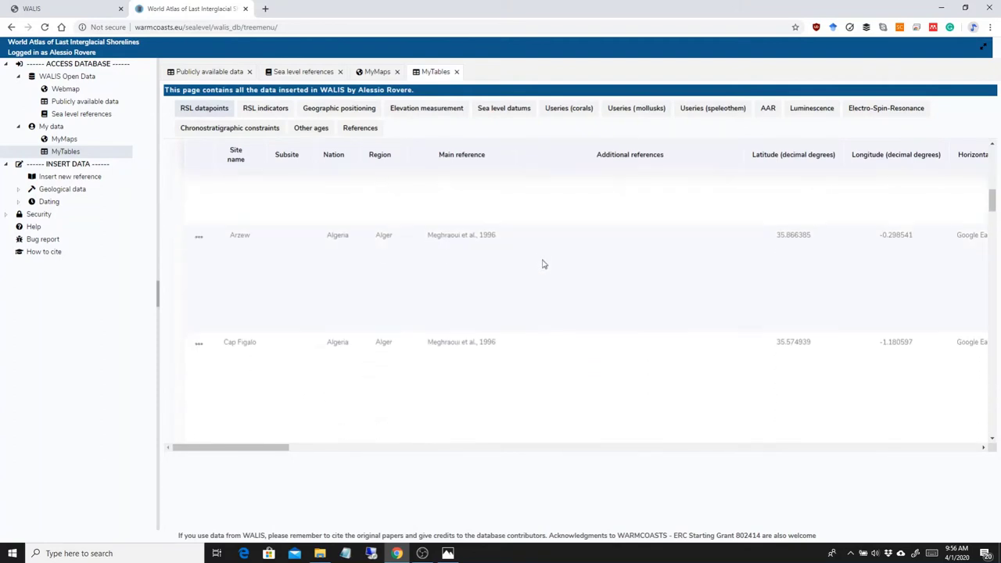
- Read through the account's RSL datapoints from the Algerian to the Tuscan sites, and return to the start of the table
scroll(544, 263, "down", 5)
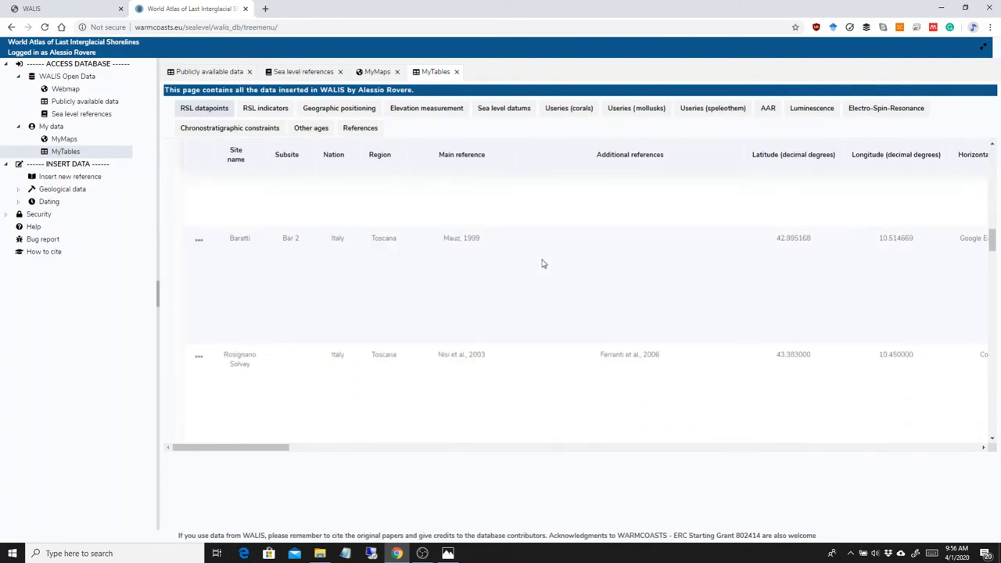
scroll(543, 263, "down", 5)
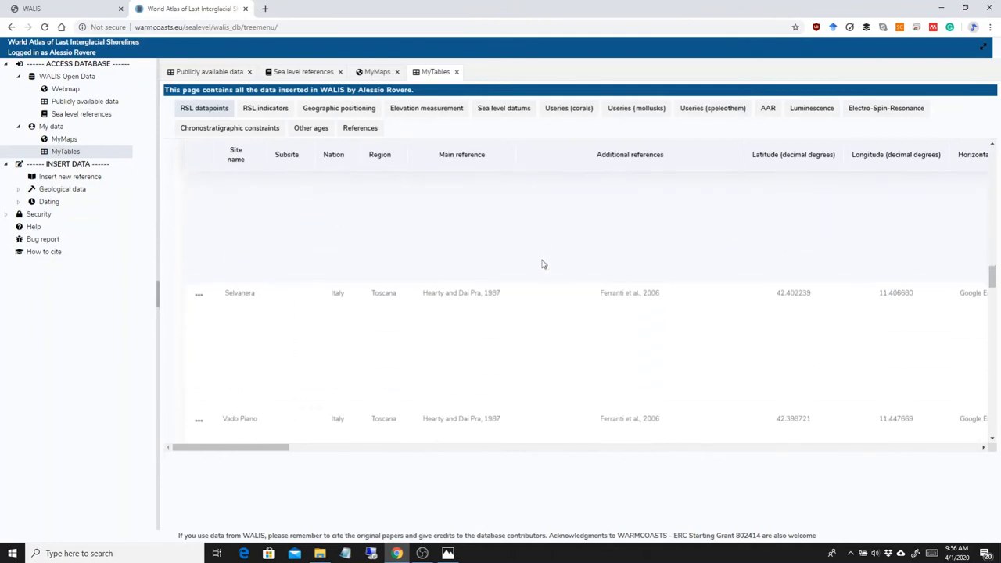
scroll(544, 263, "down", 4)
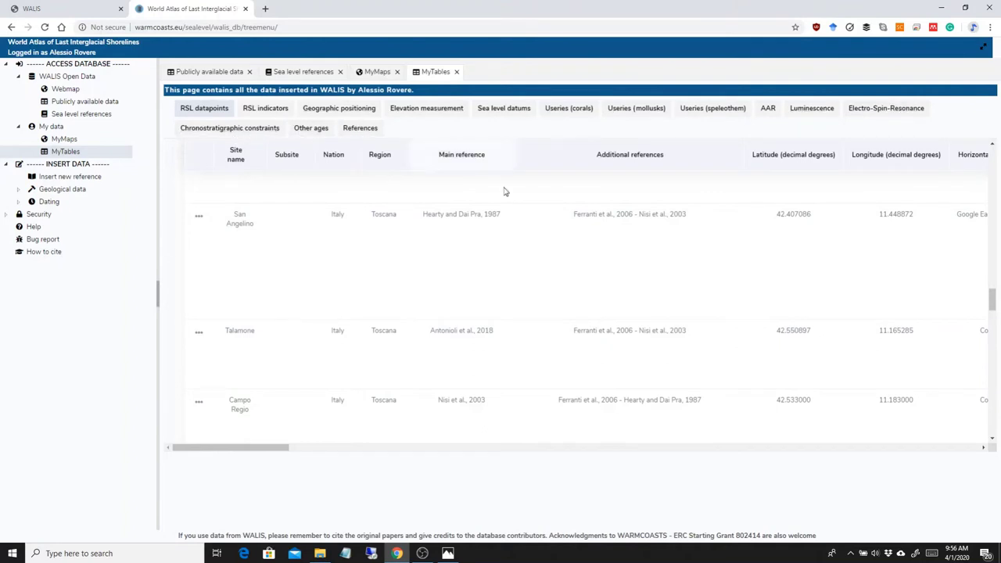
scroll(485, 305, "up", 10)
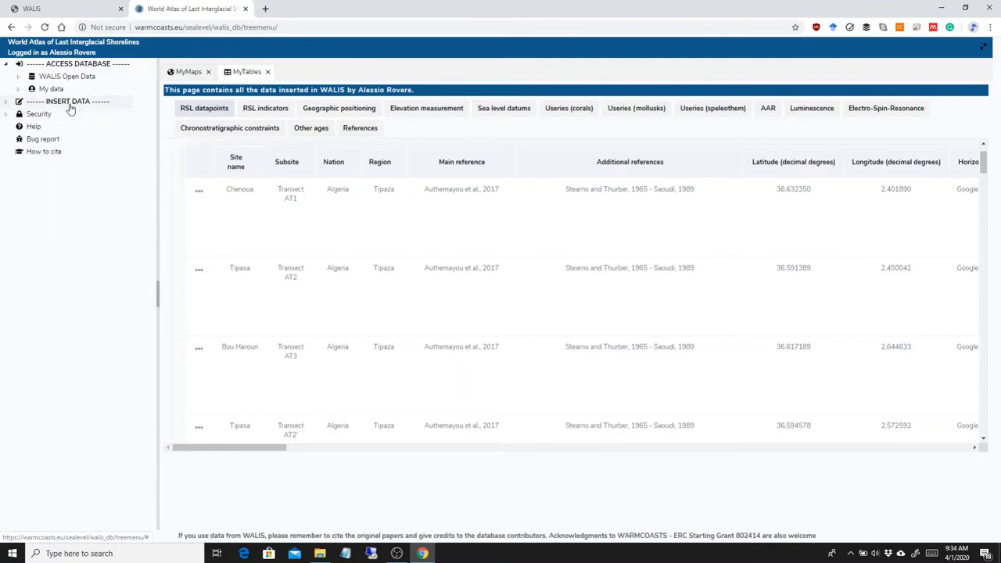
- Show the geological and dating categories for data insertion, open the Relative sea level form, and start a new record
left_click(70, 102)
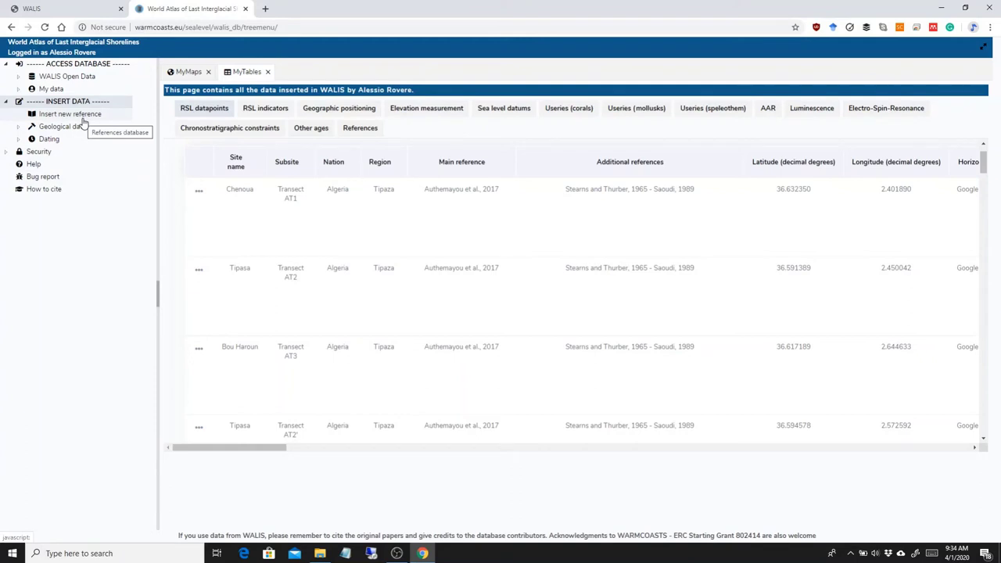
left_click(70, 127)
left_click(61, 202)
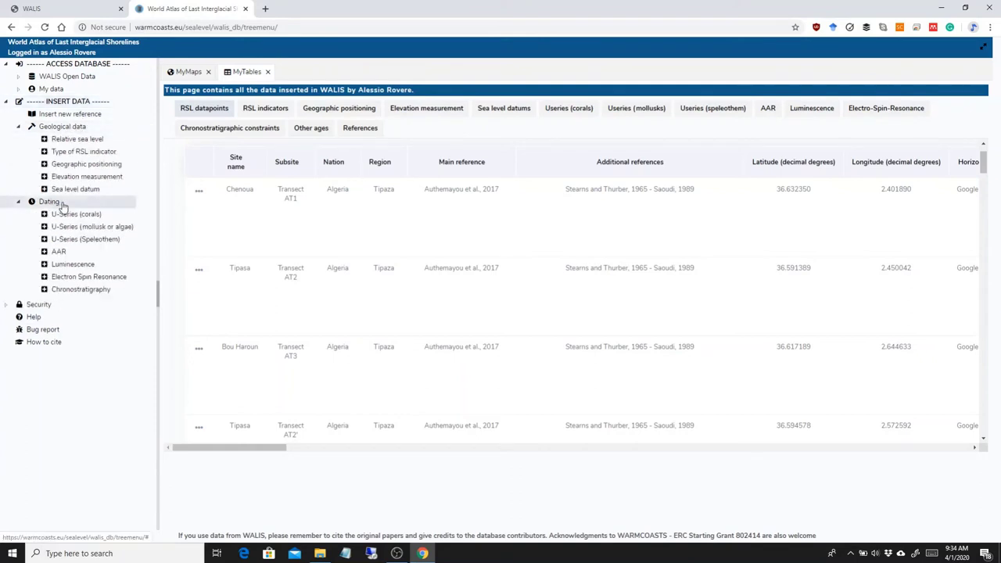
left_click(78, 139)
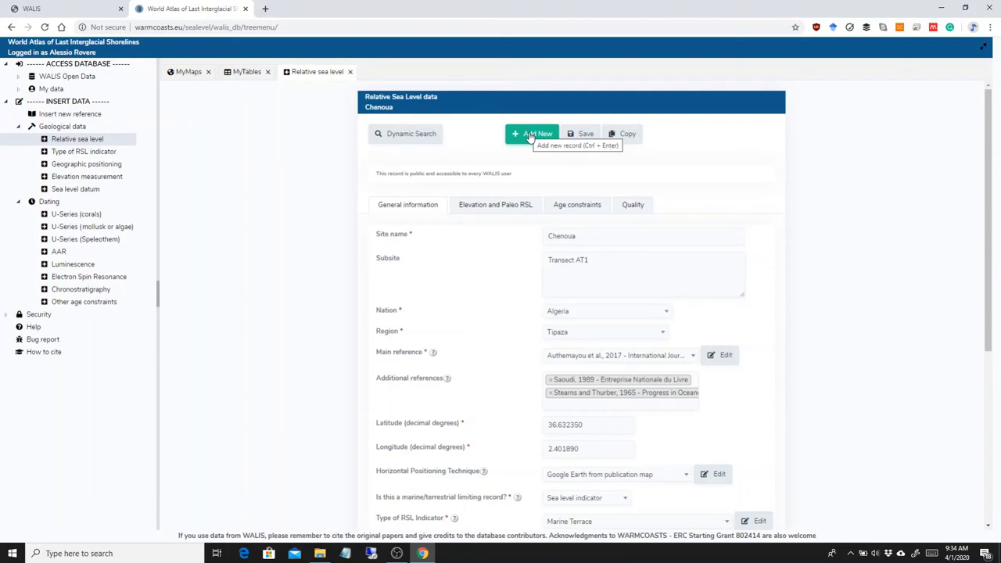
left_click(530, 135)
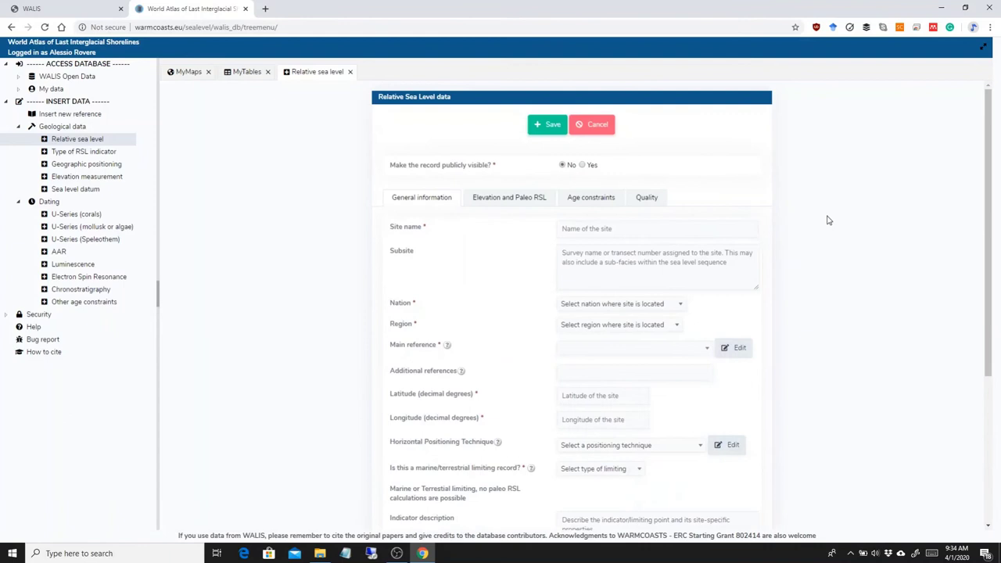
- Review the new record's General information, Elevation and Paleo RSL, and Age constraints sections, and cancel the record
scroll(824, 224, "down", 2)
scroll(824, 224, "up", 1)
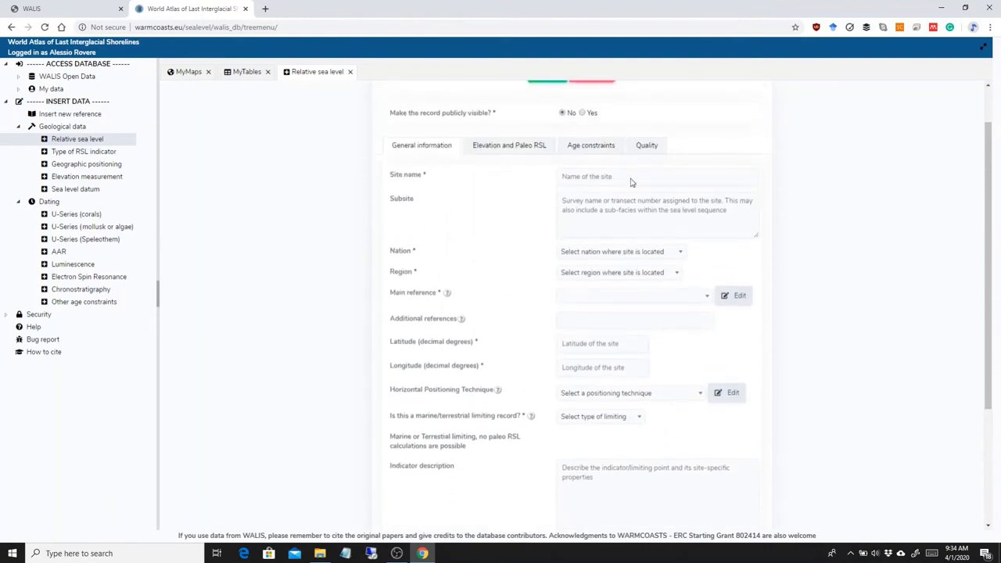
left_click(506, 147)
scroll(806, 179, "down", 1)
scroll(802, 212, "up", 2)
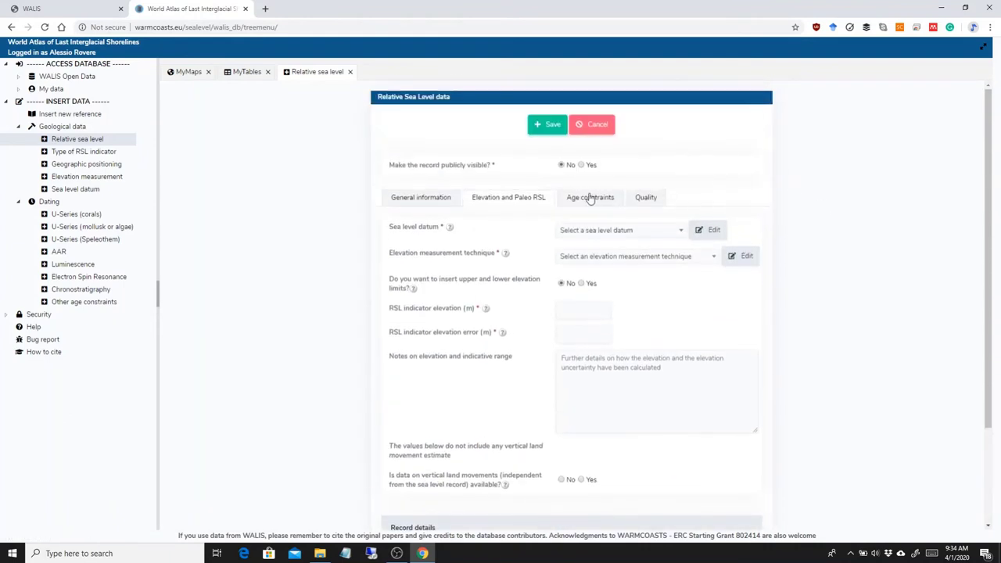
left_click(591, 198)
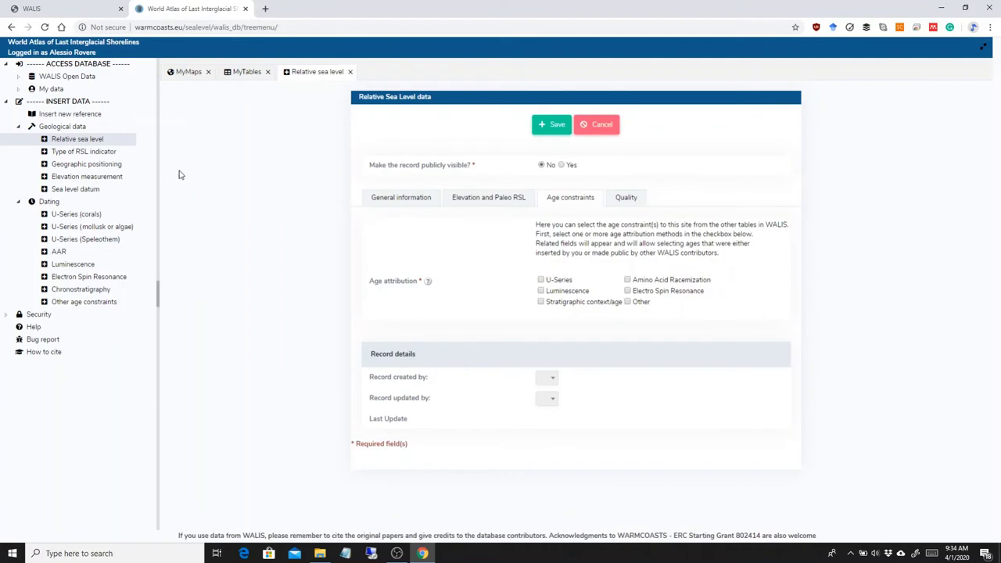
left_click(597, 126)
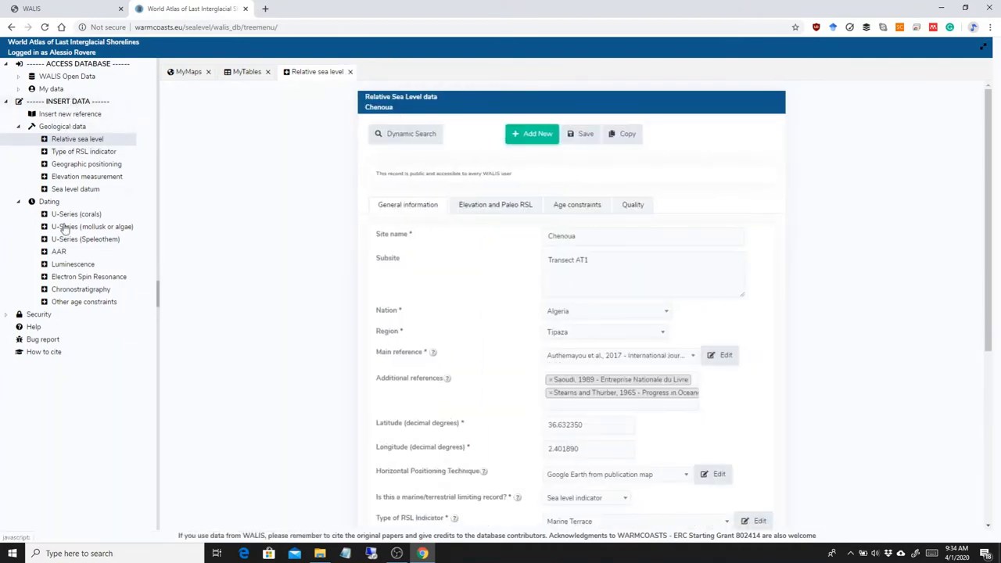
- Close the Relative sea level, MyTables and MyMaps pages
left_click(349, 72)
left_click(270, 72)
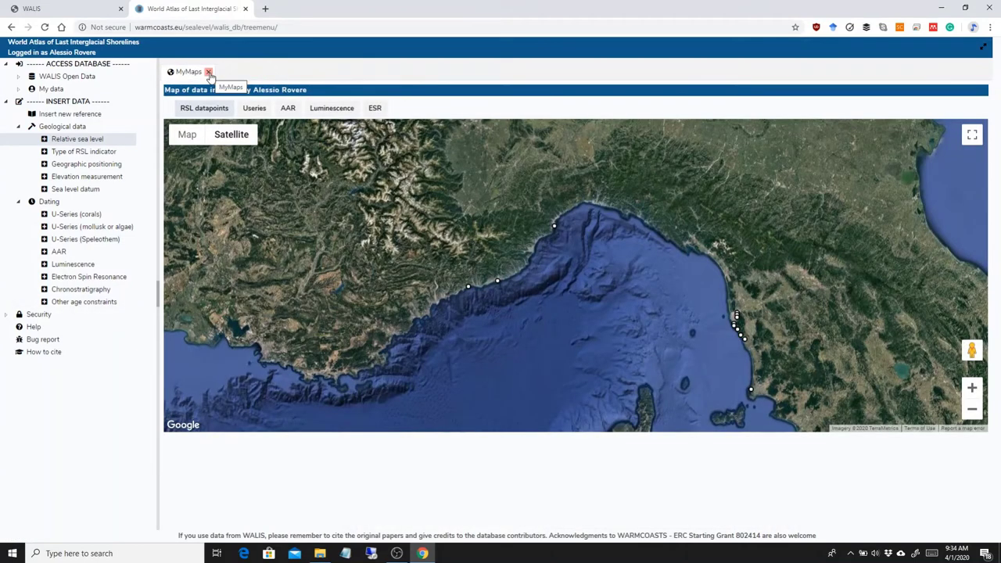
left_click(208, 71)
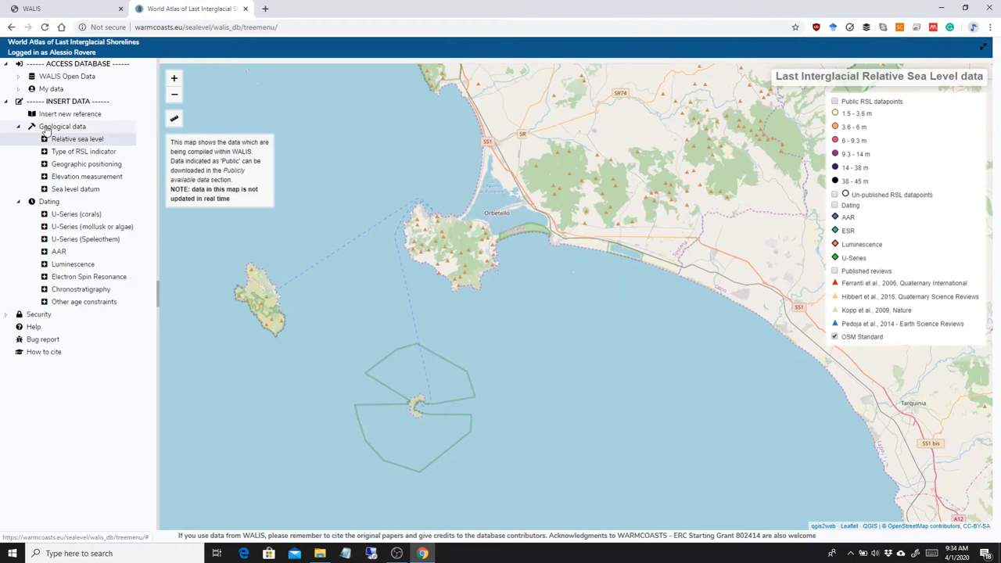
- Collapse the data-insertion categories, and look at the options under Security
left_click(46, 130)
left_click(47, 139)
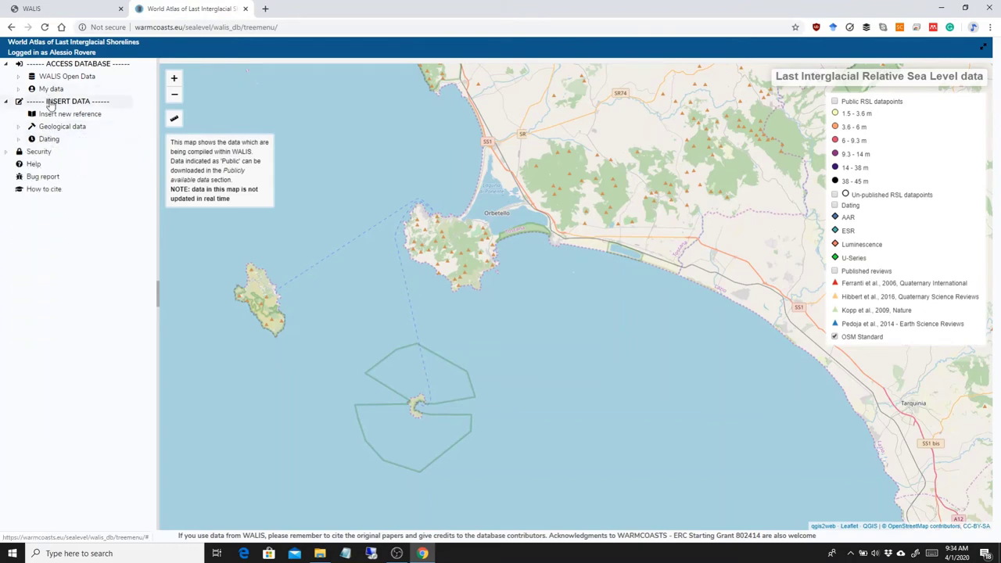
left_click(49, 102)
left_click(37, 115)
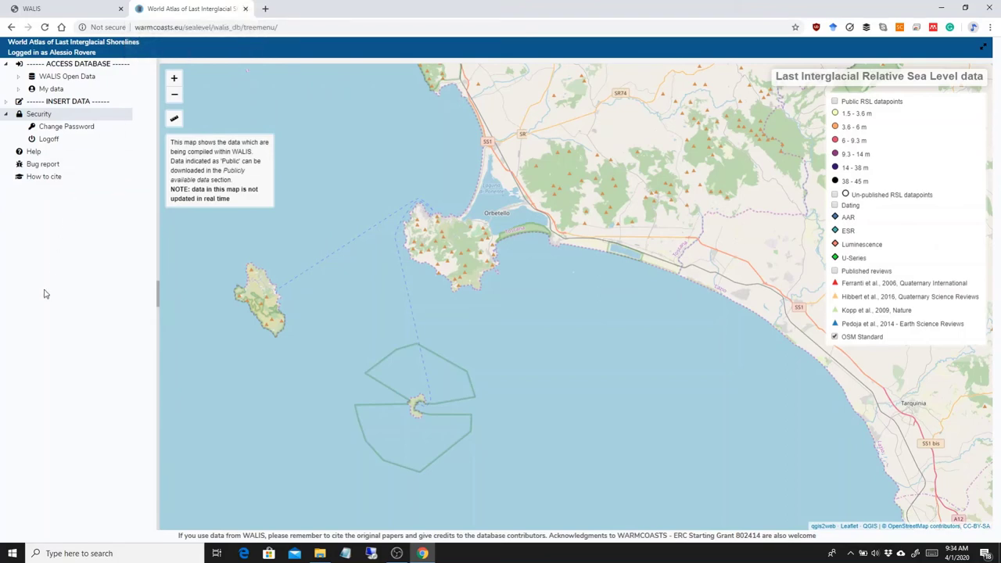
left_click(38, 114)
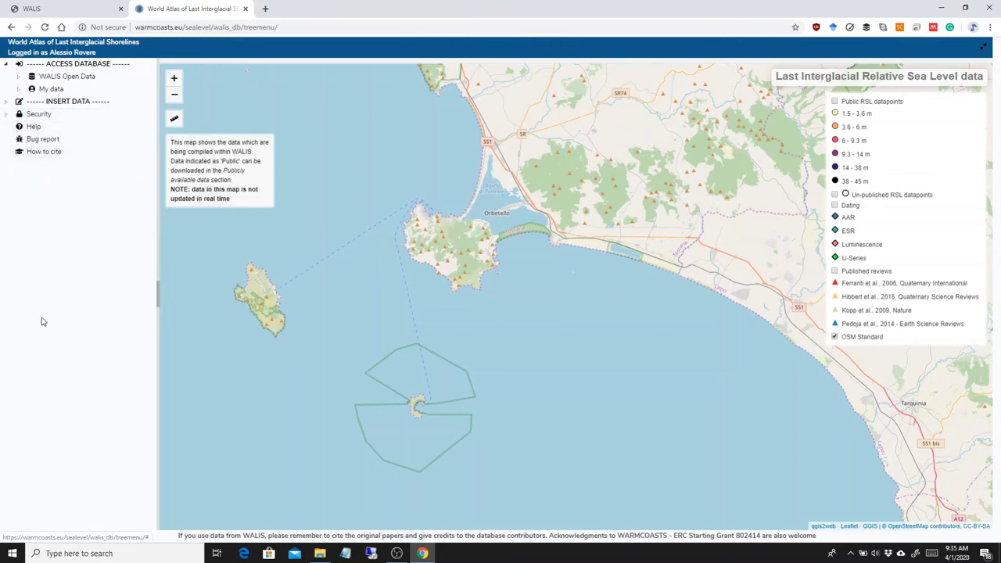
- Open the Help documentation, read its Relative Sea Level page through to Elevation and Paleo RSL, and return to the page's start
left_click(31, 128)
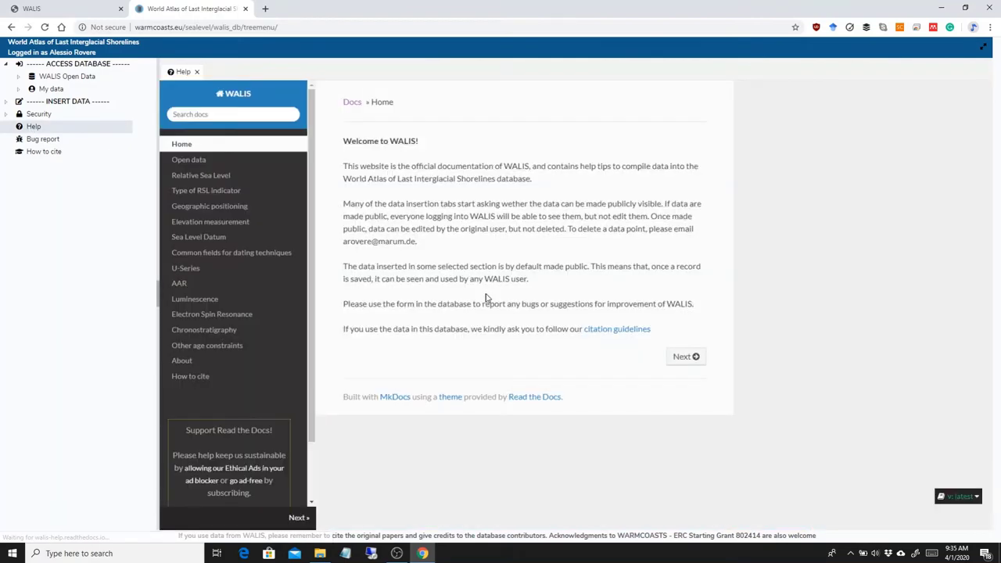
left_click(197, 177)
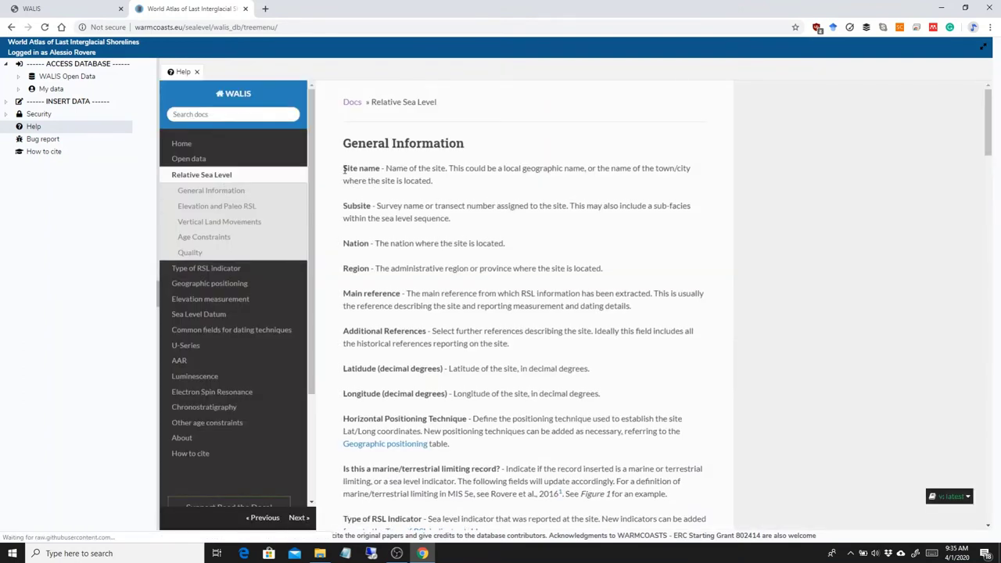
scroll(494, 242, "down", 1)
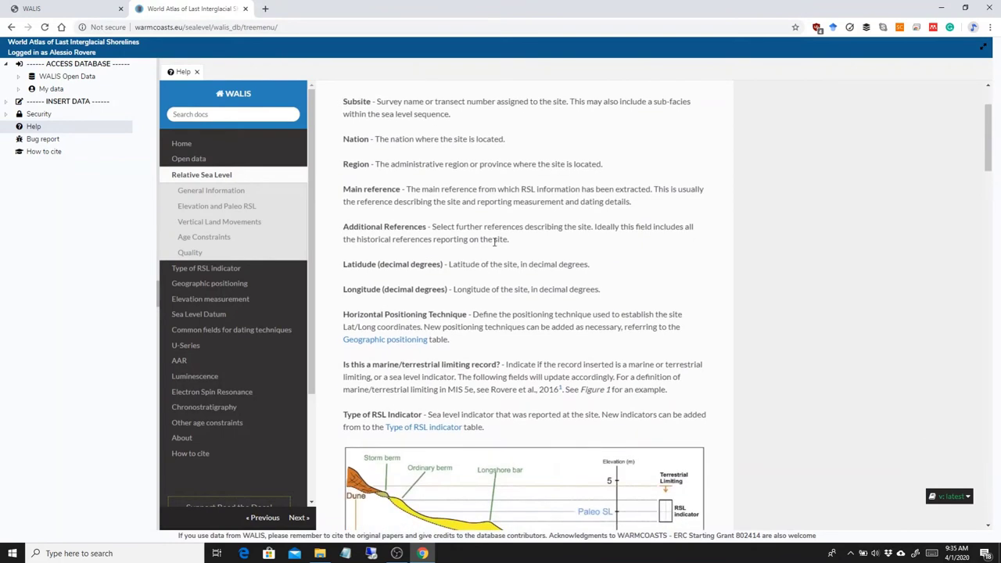
scroll(494, 241, "down", 3)
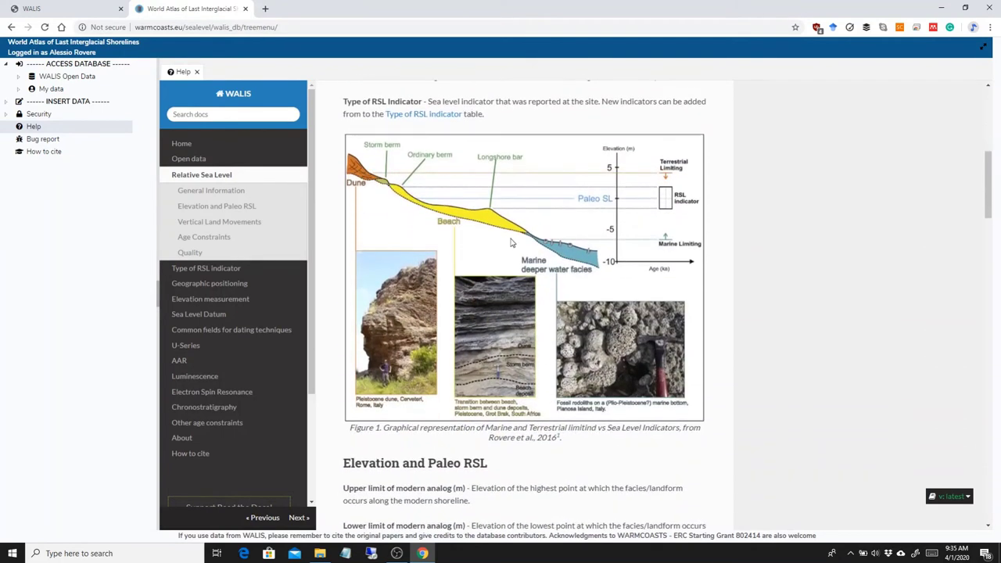
scroll(510, 243, "down", 1)
scroll(518, 244, "down", 1)
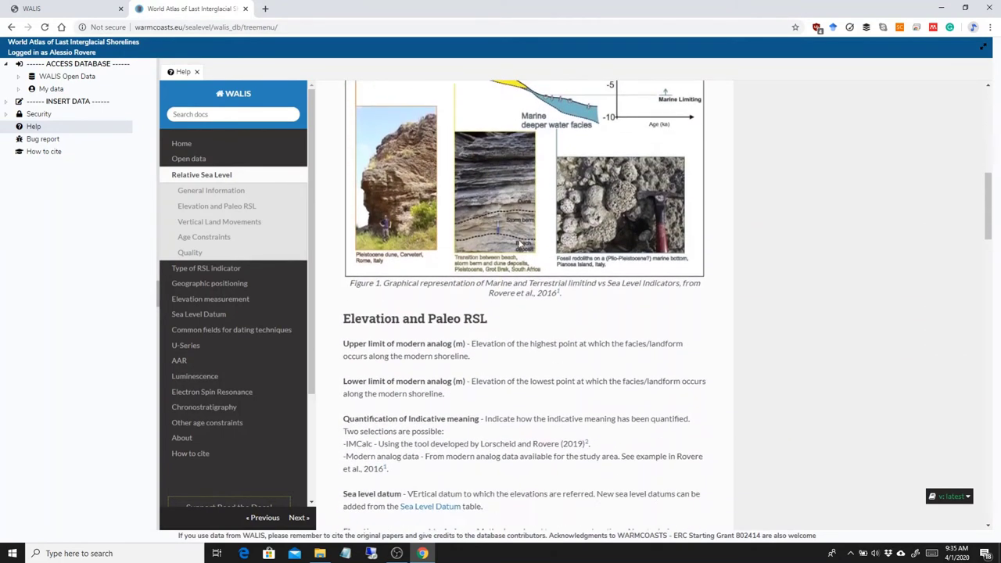
left_click_drag(344, 302, 515, 312)
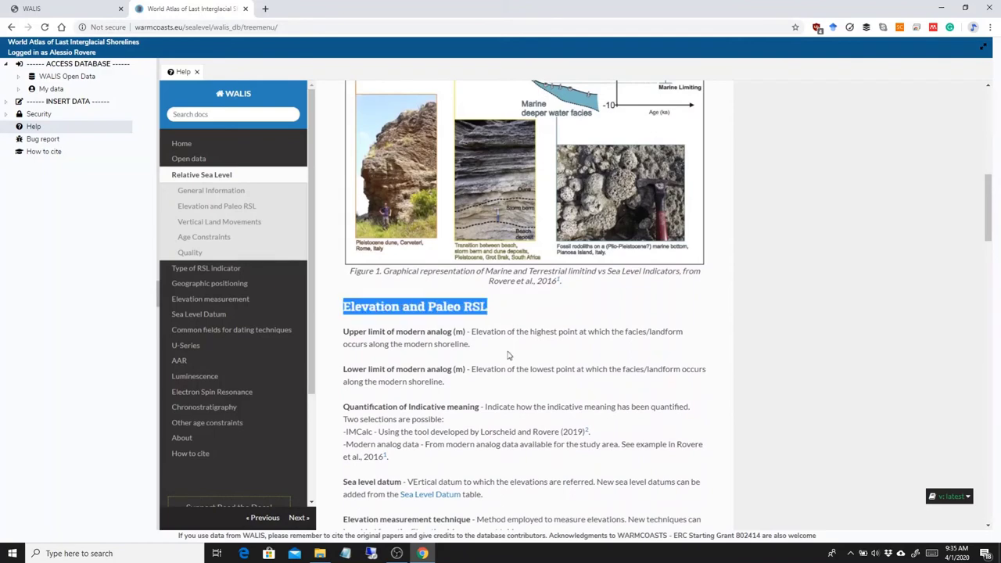
left_click(509, 314)
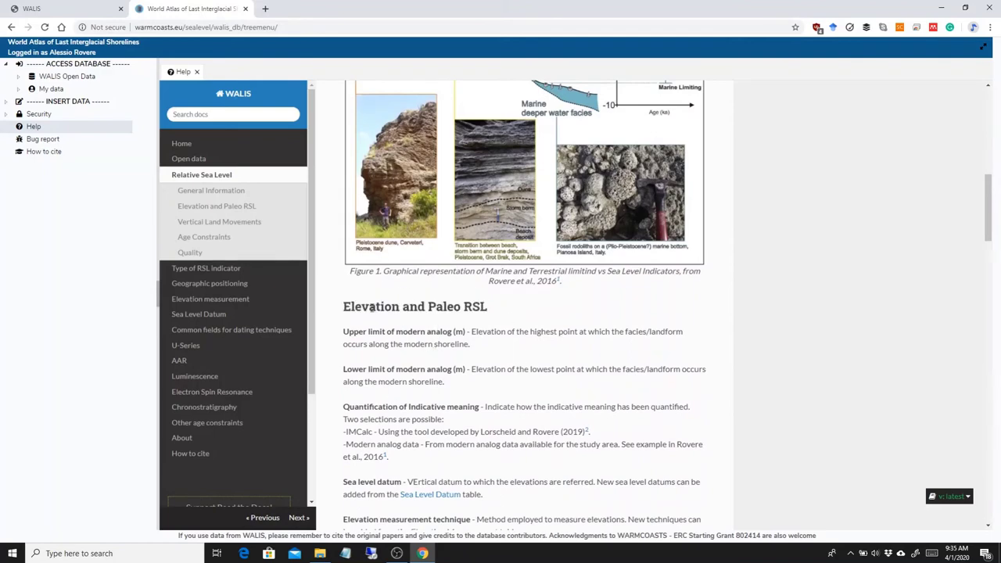
left_click(212, 176)
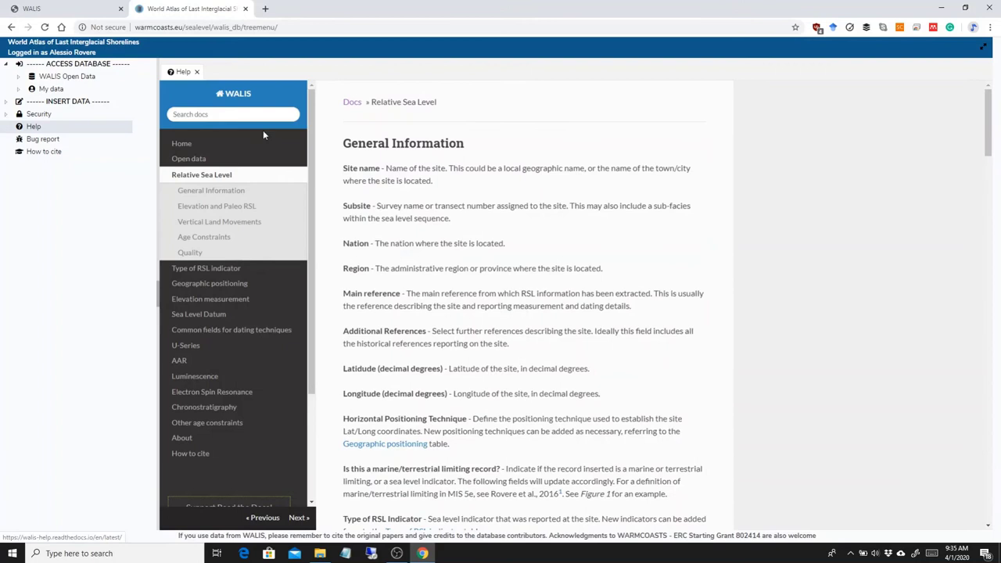
- Search the help documentation for "U-series", open the U-Series page, and view its Initial selection and Speleothem sections
left_click(176, 115)
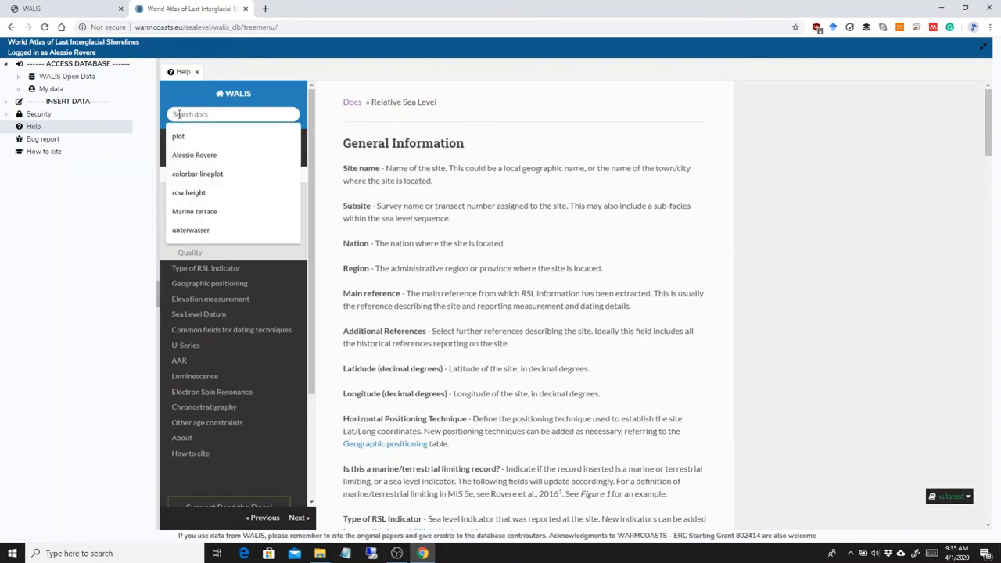
type("US")
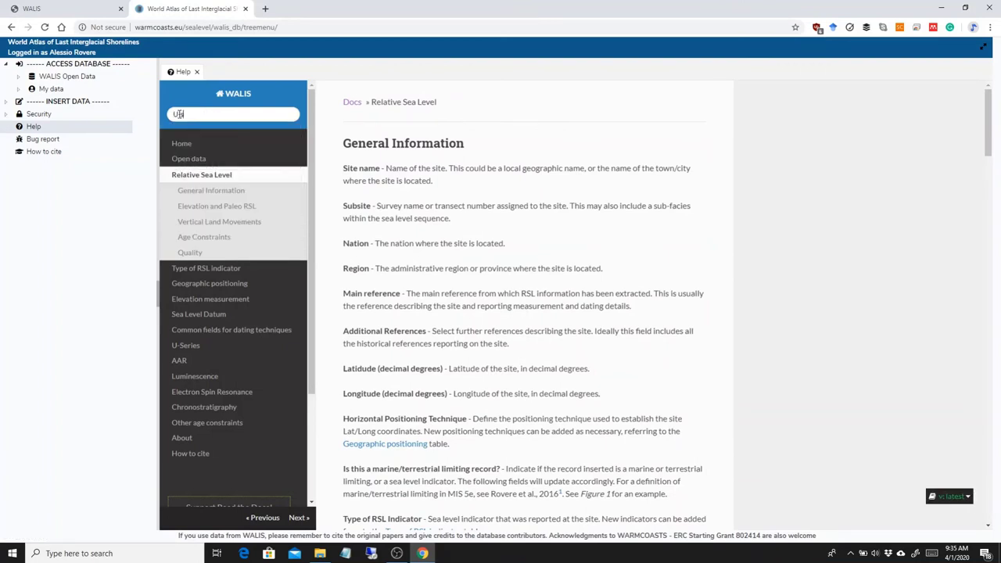
type("eries")
key("Return")
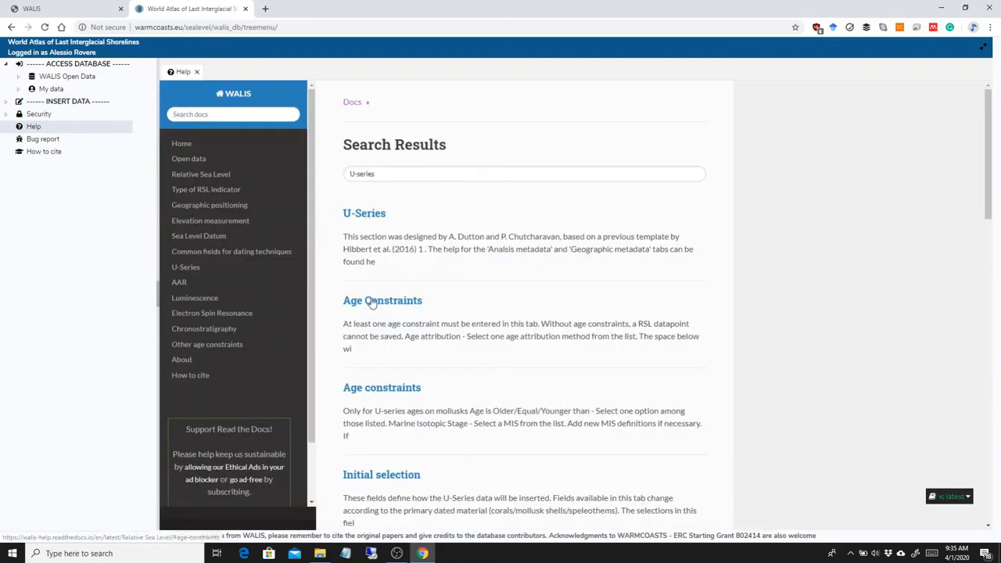
left_click(369, 219)
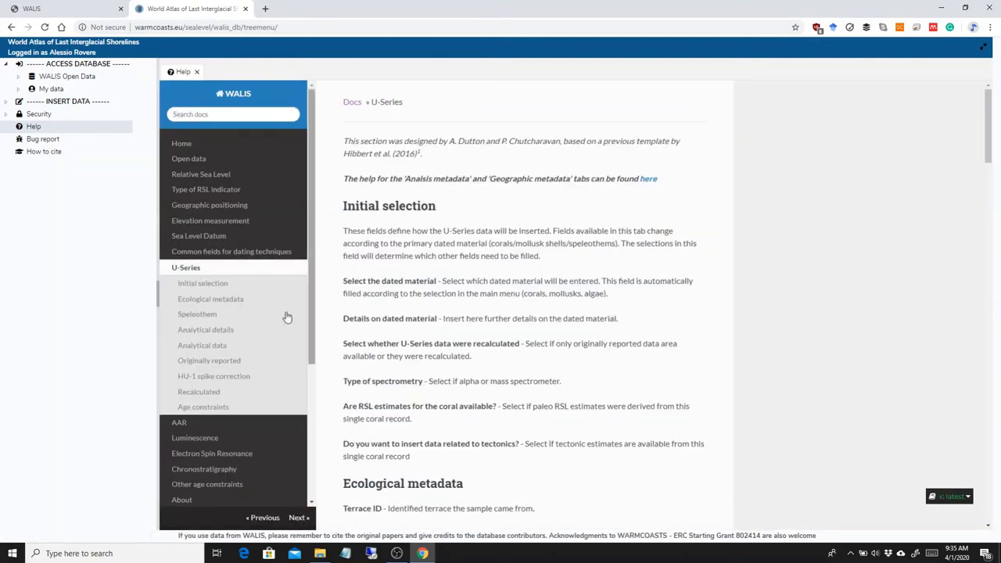
left_click(216, 283)
left_click(219, 313)
- Search the help documentation for "232 Th", look through the results, and close the Help page
left_click(206, 115)
type("23")
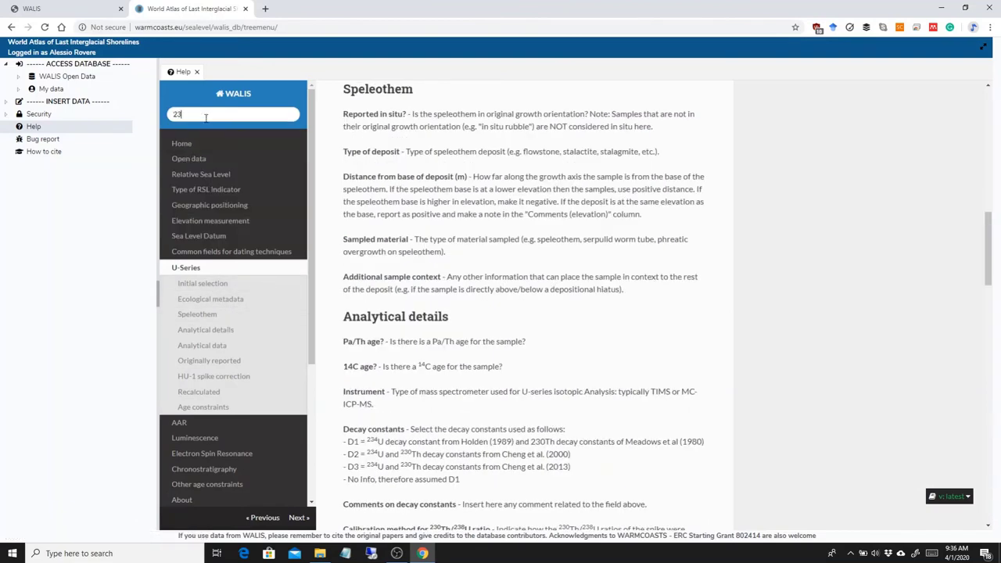
type("2 Th")
key("Return")
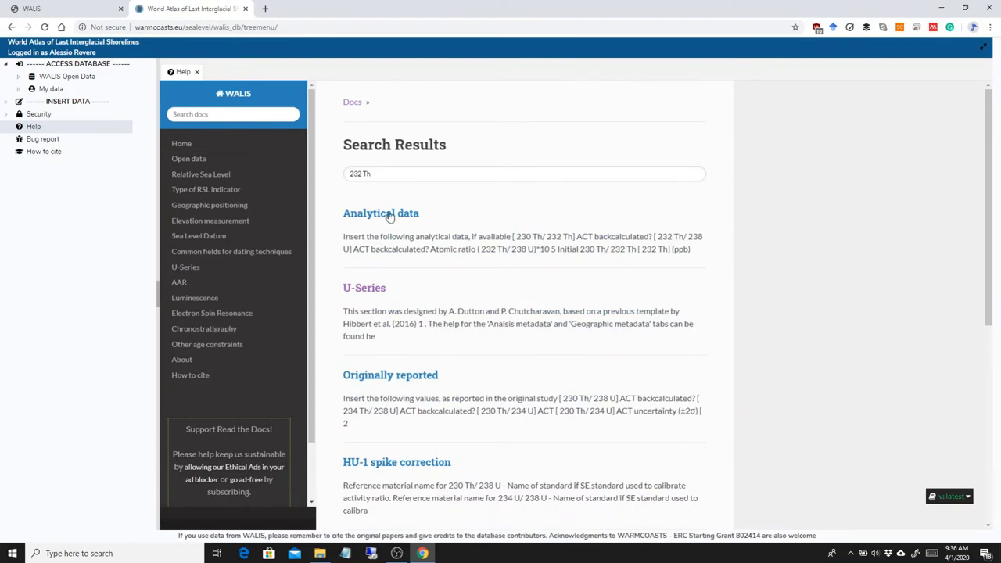
scroll(482, 287, "down", 3)
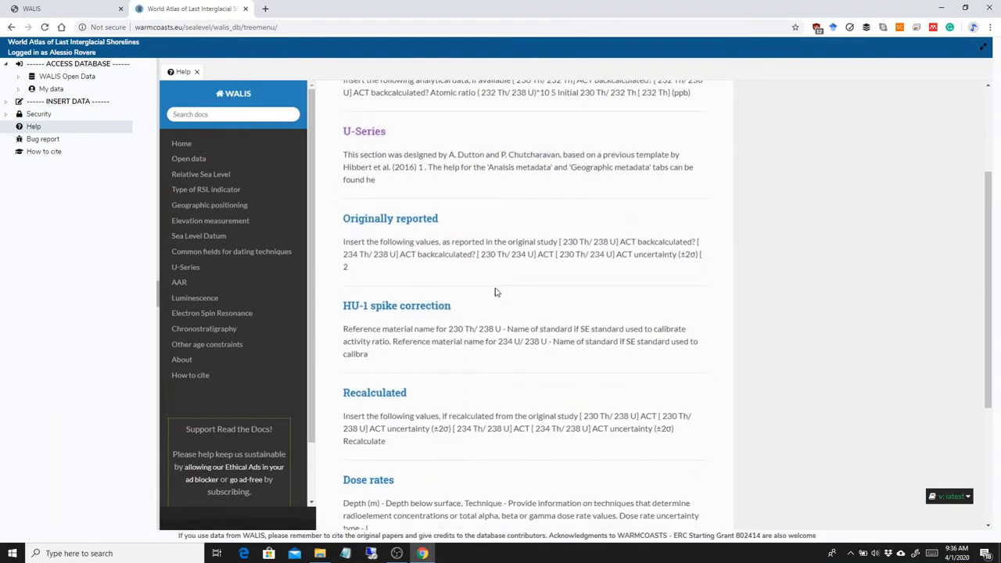
scroll(501, 288, "up", 3)
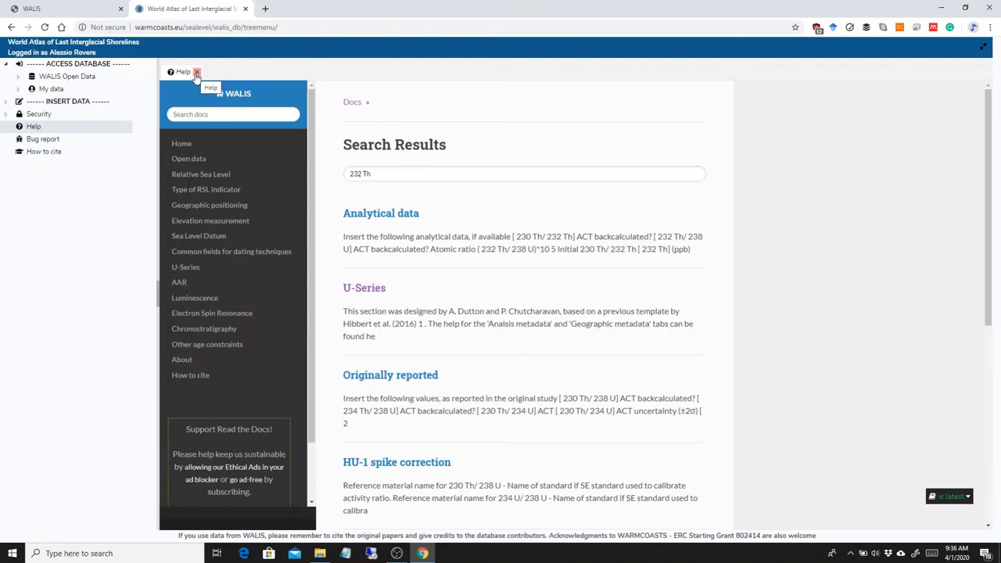
left_click(197, 72)
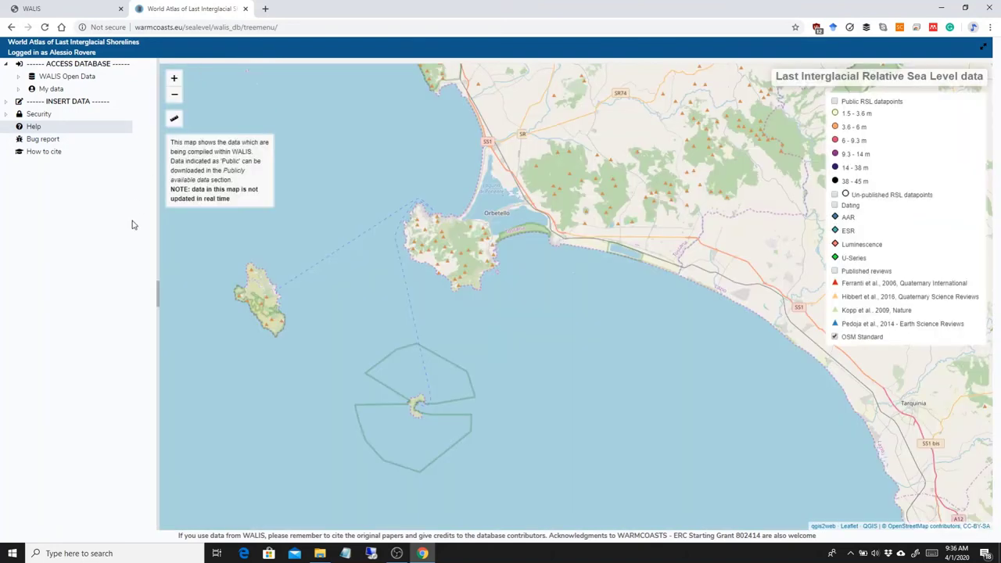
- Open the Relative sea level insertion form, read the field help for its references and Horizontal Positioning Technique, and close the form
left_click(69, 103)
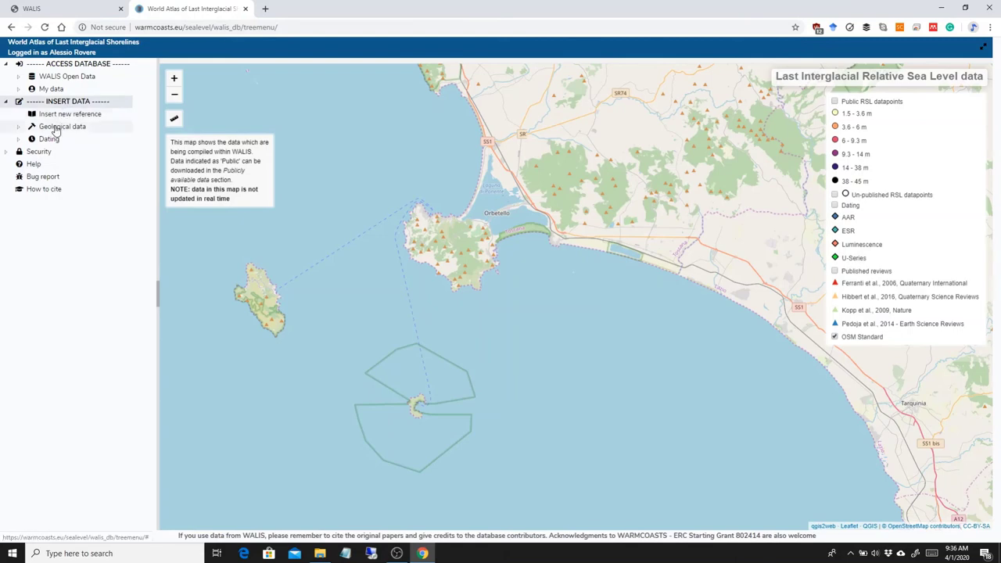
left_click(55, 128)
left_click(58, 140)
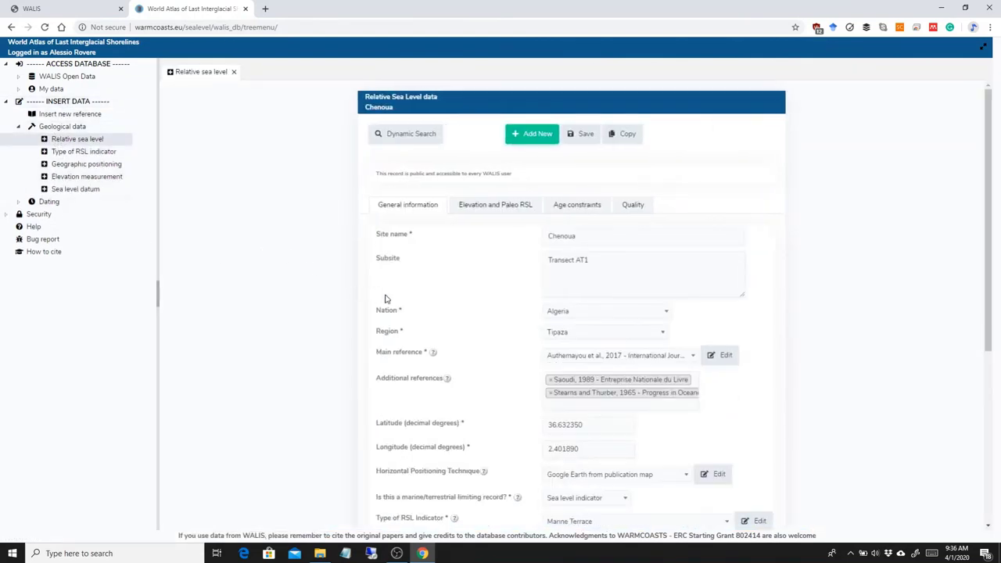
mouse_move(434, 356)
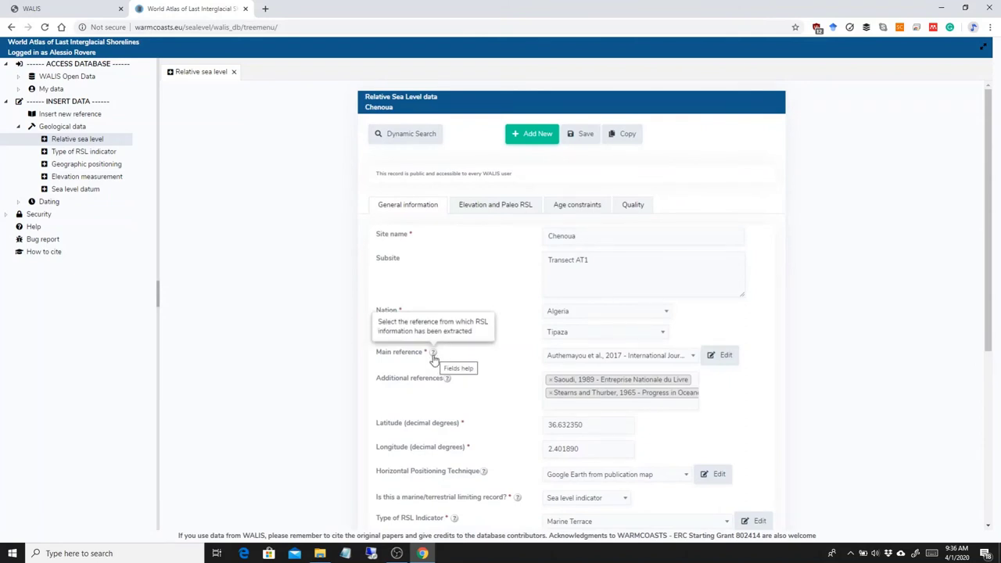
mouse_move(448, 382)
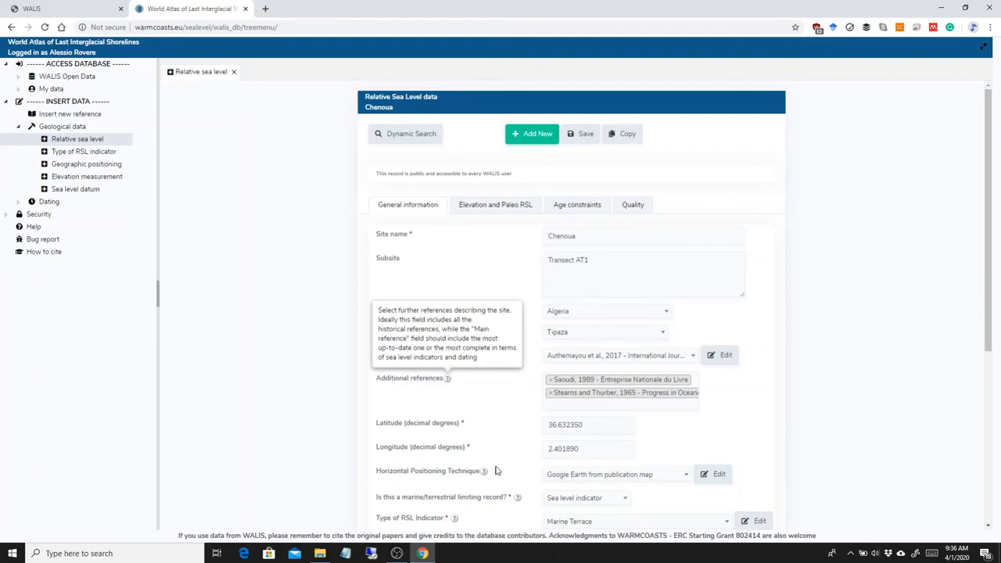
mouse_move(482, 479)
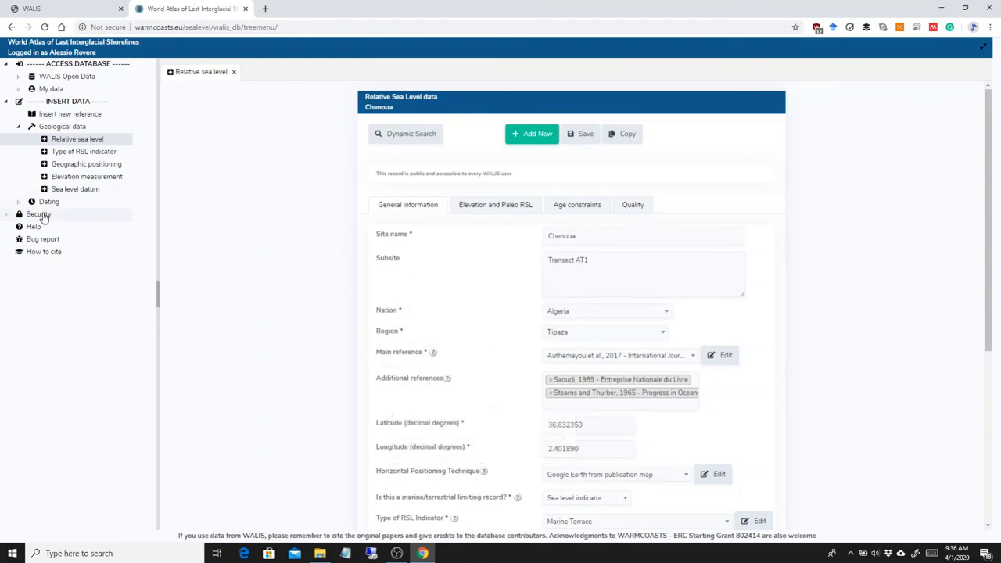
left_click(43, 127)
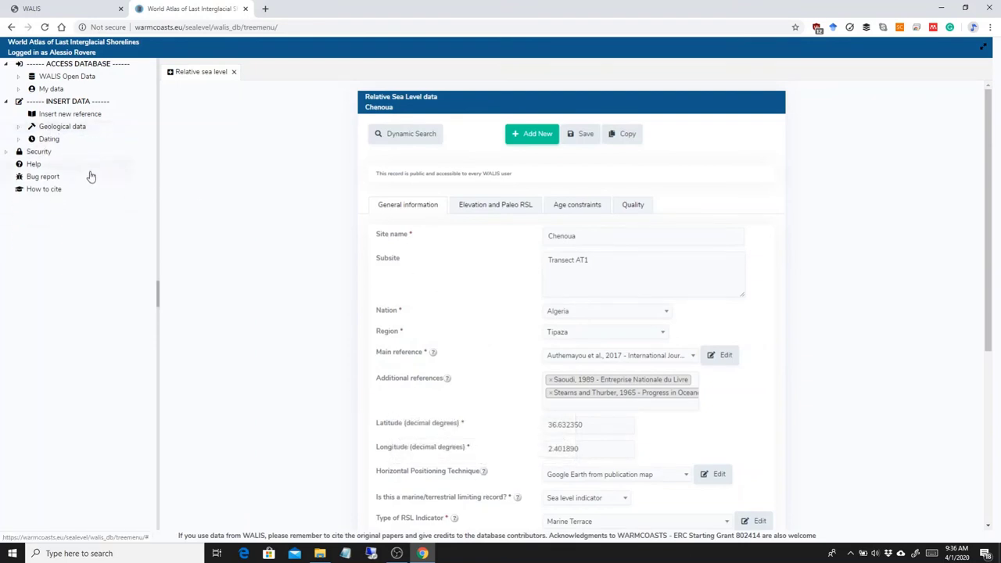
left_click(233, 71)
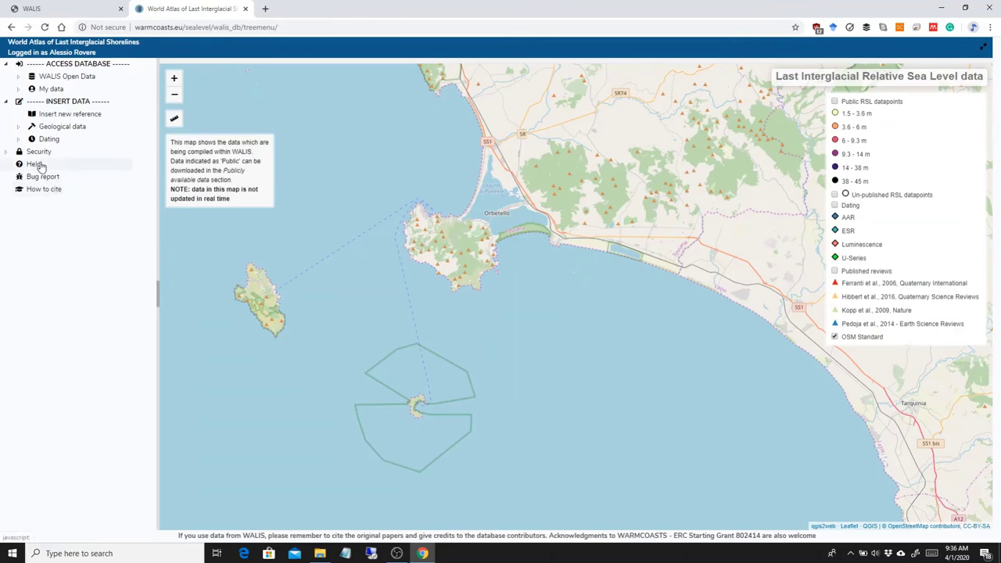
- Open the Help documentation, view the General Information section of its Relative Sea Level page, and close Help
left_click(33, 166)
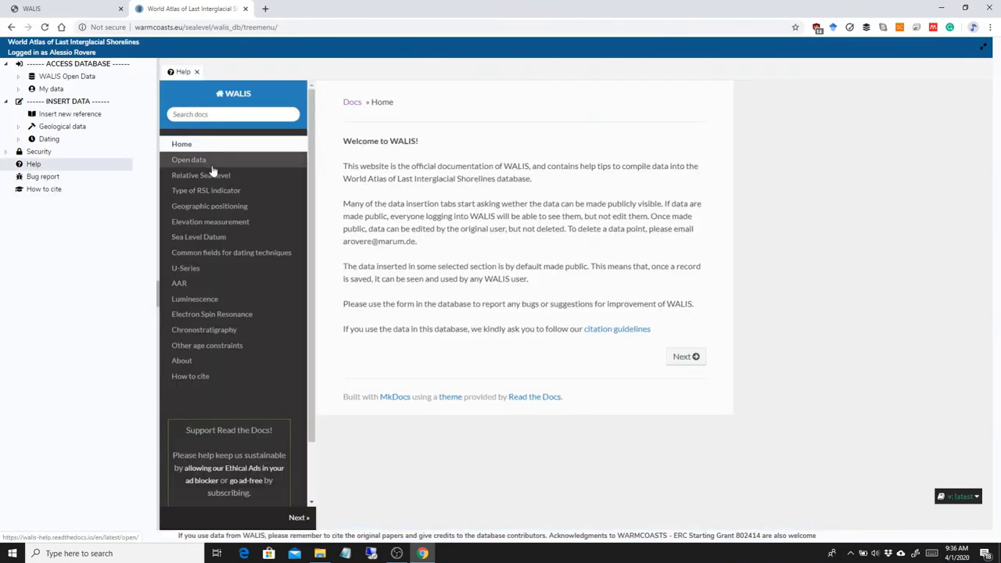
left_click(212, 174)
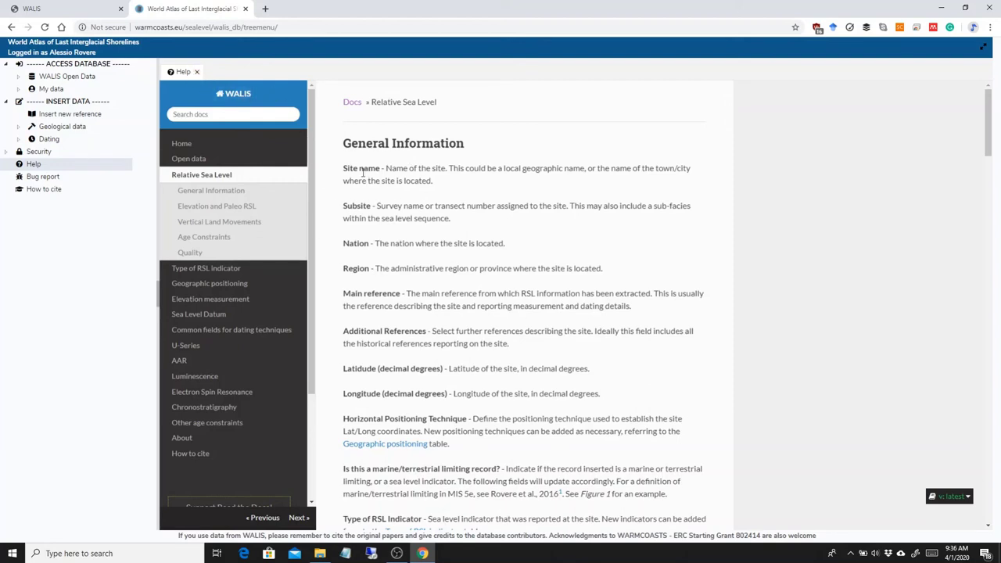
left_click(197, 72)
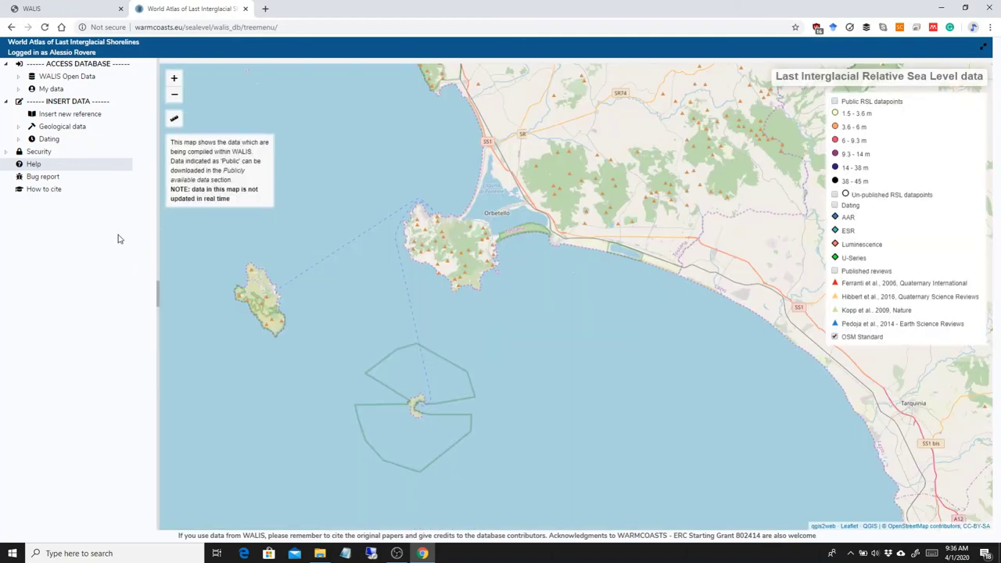
- Open the Bug report spreadsheet and look through the error reports on its Open sheet
left_click(43, 176)
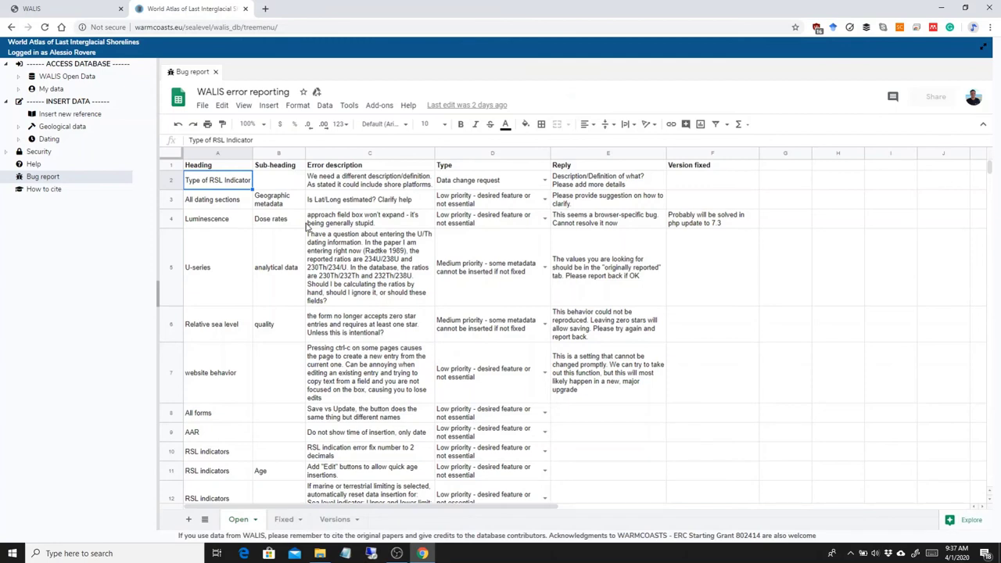
scroll(531, 258, "down", 1)
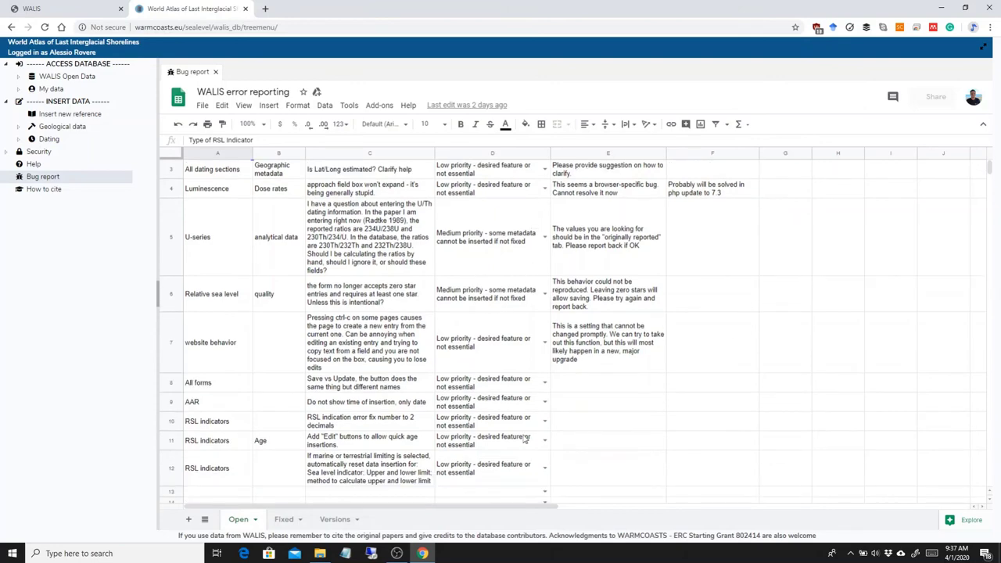
scroll(615, 339, "up", 1)
scroll(509, 283, "down", 2)
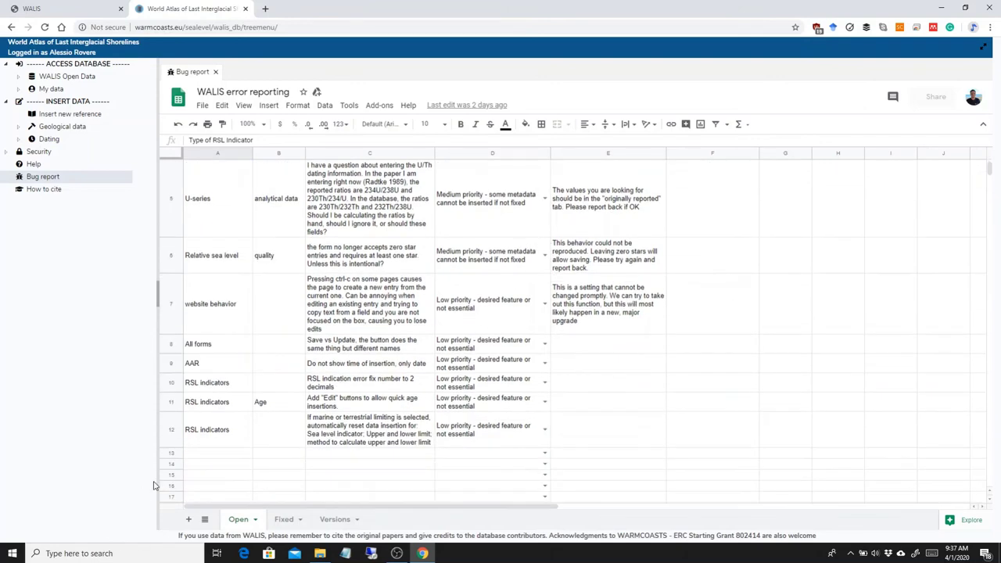
- Examine the column headings and first empty row 13 of the error sheet, and view the priority options for its Type
left_click(207, 454)
scroll(320, 328, "up", 2)
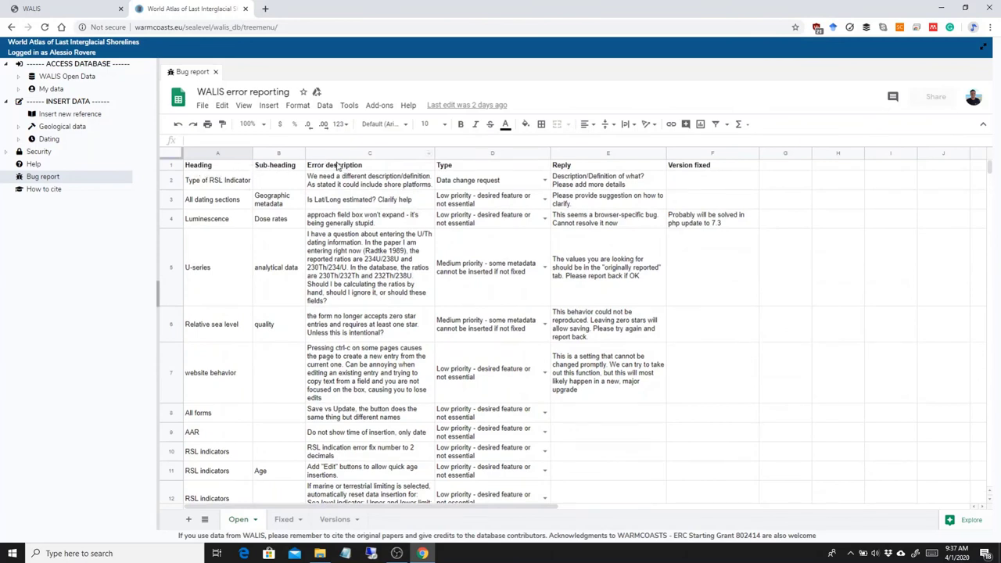
scroll(528, 246, "down", 2)
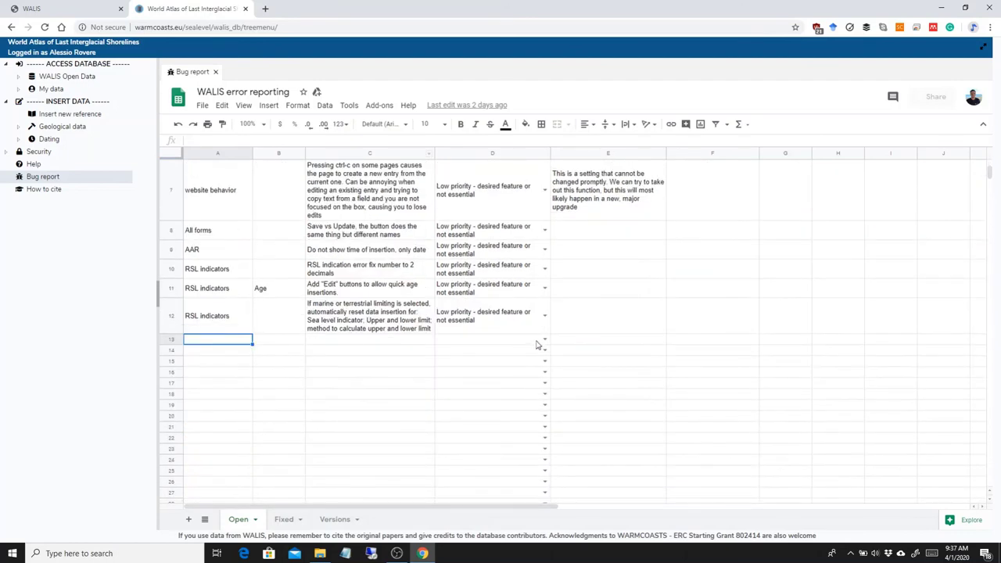
left_click(537, 342)
left_click(544, 340)
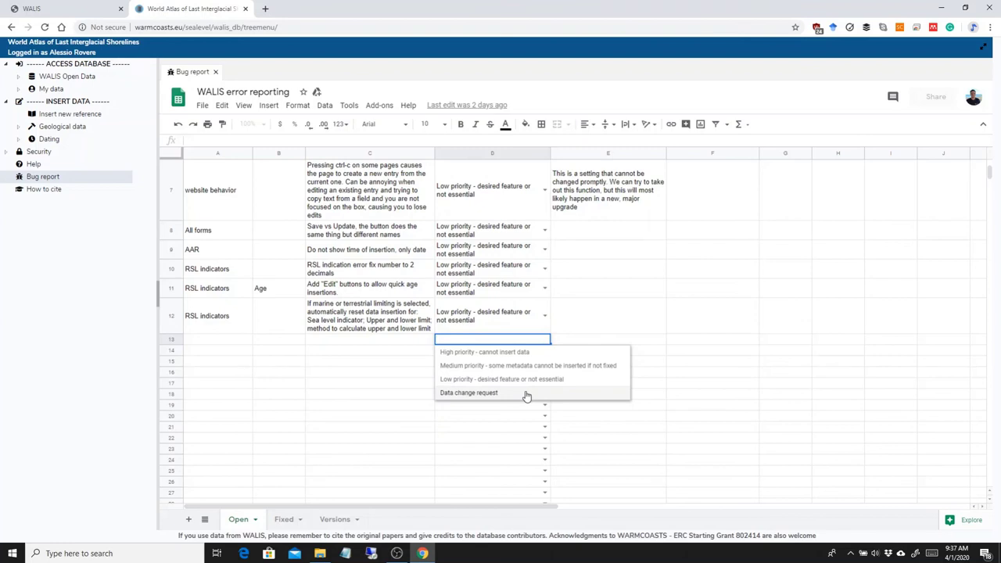
left_click(663, 314)
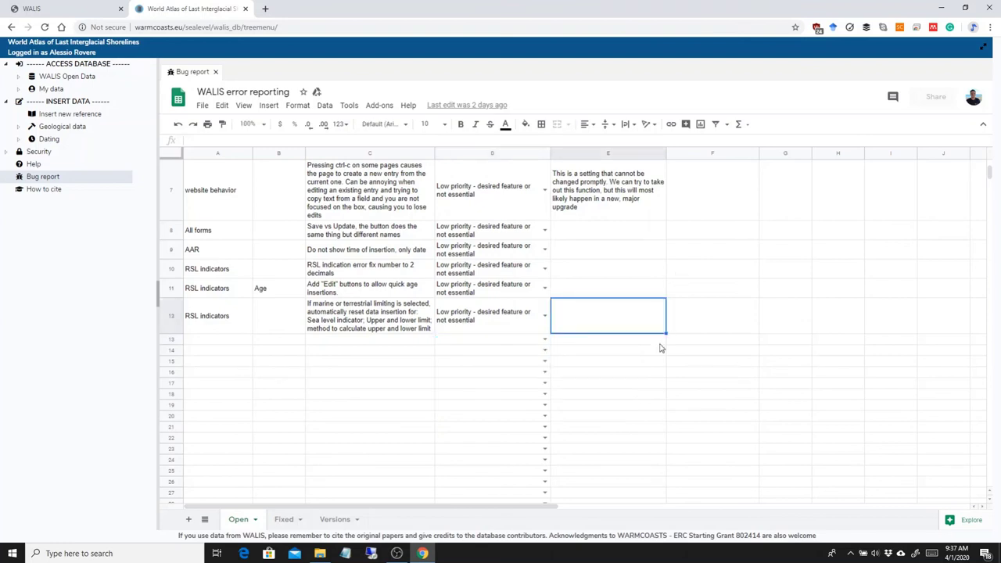
- Open the How to cite page and highlight its citation rules and the example acknowledgments
left_click(45, 190)
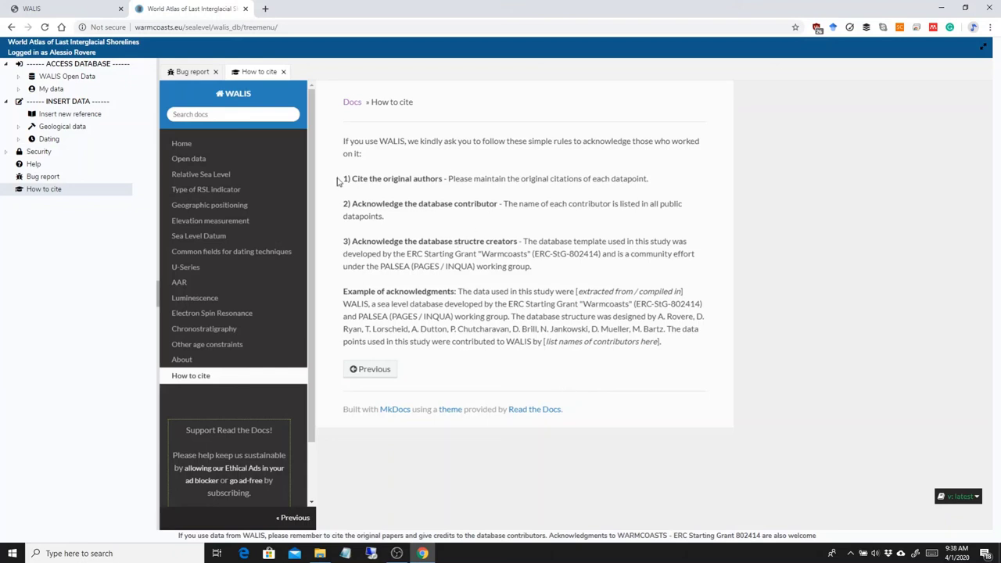
left_click_drag(342, 179, 679, 355)
left_click(454, 198)
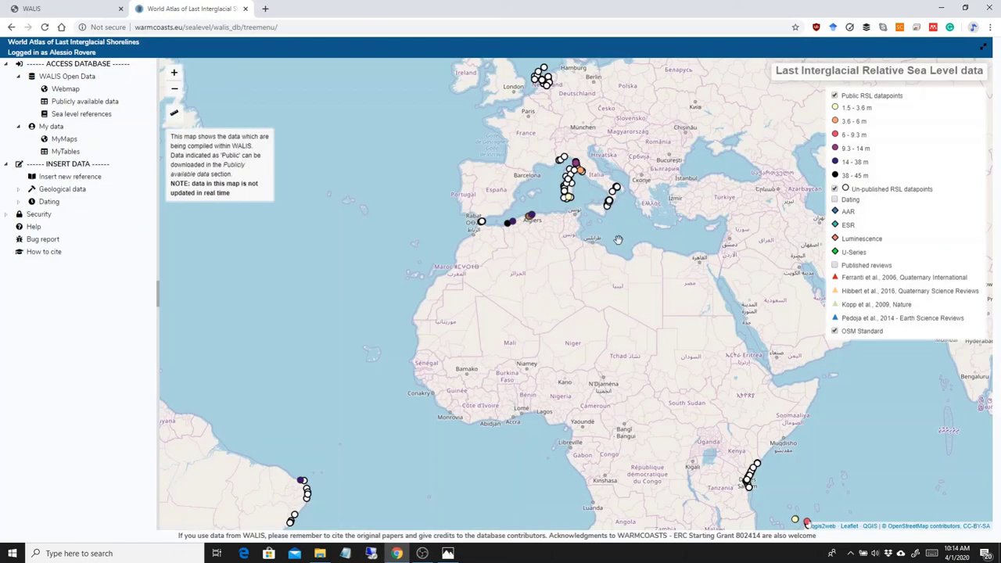
- Examine the Mediterranean datapoints on the sea-level map, and expand the Geological data and Dating insertion categories
scroll(616, 163, "up", 1)
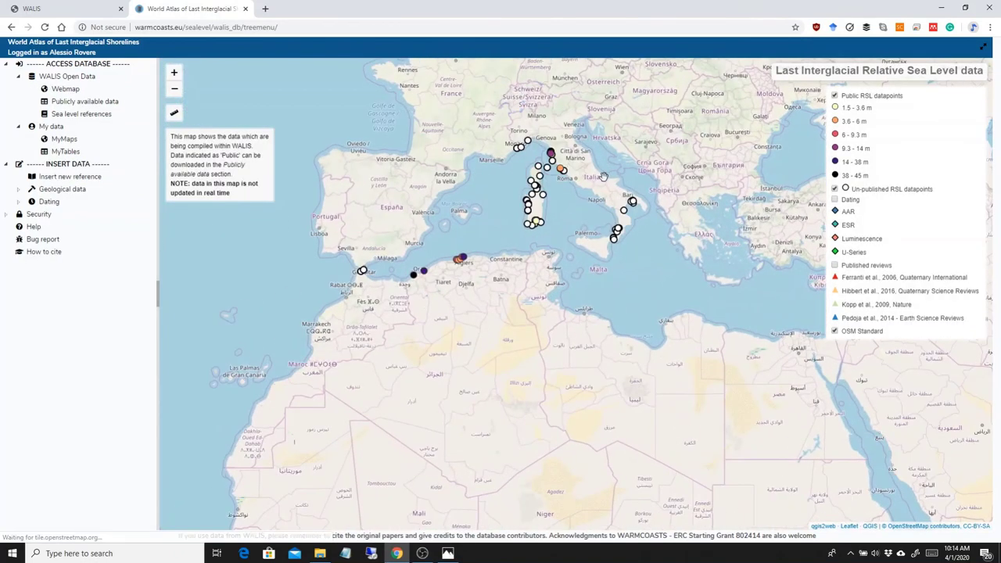
left_click_drag(650, 162, 642, 208)
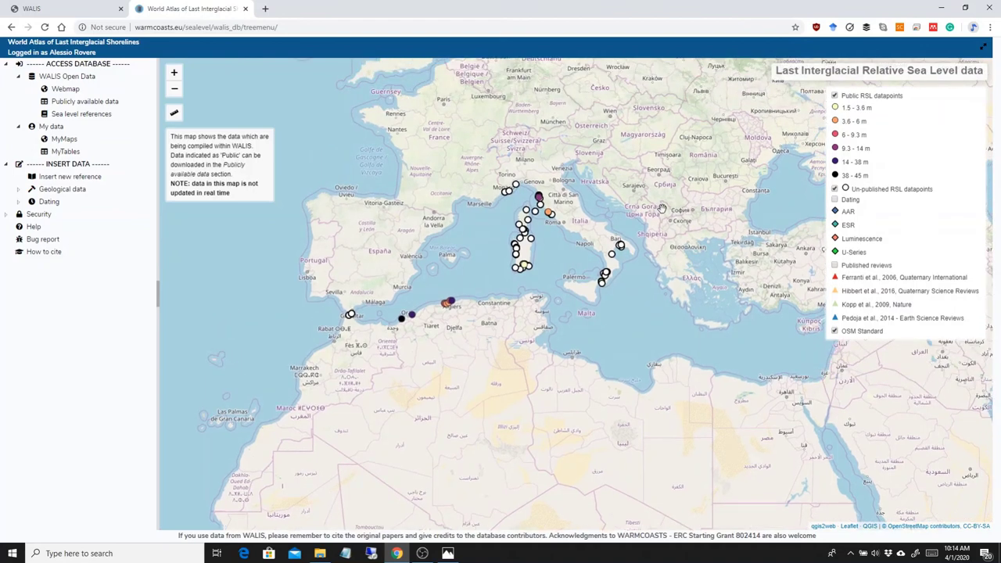
left_click(55, 189)
left_click(36, 264)
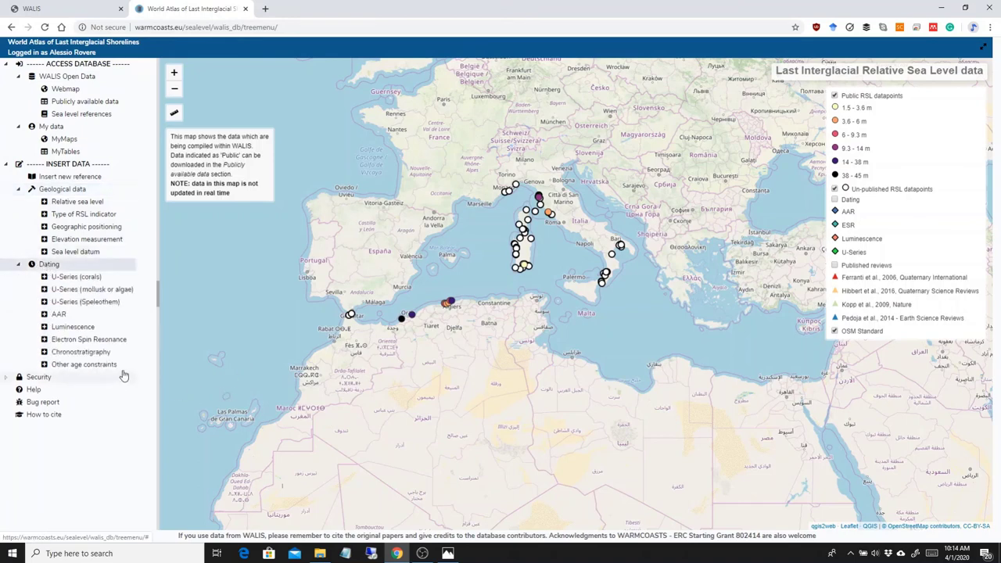